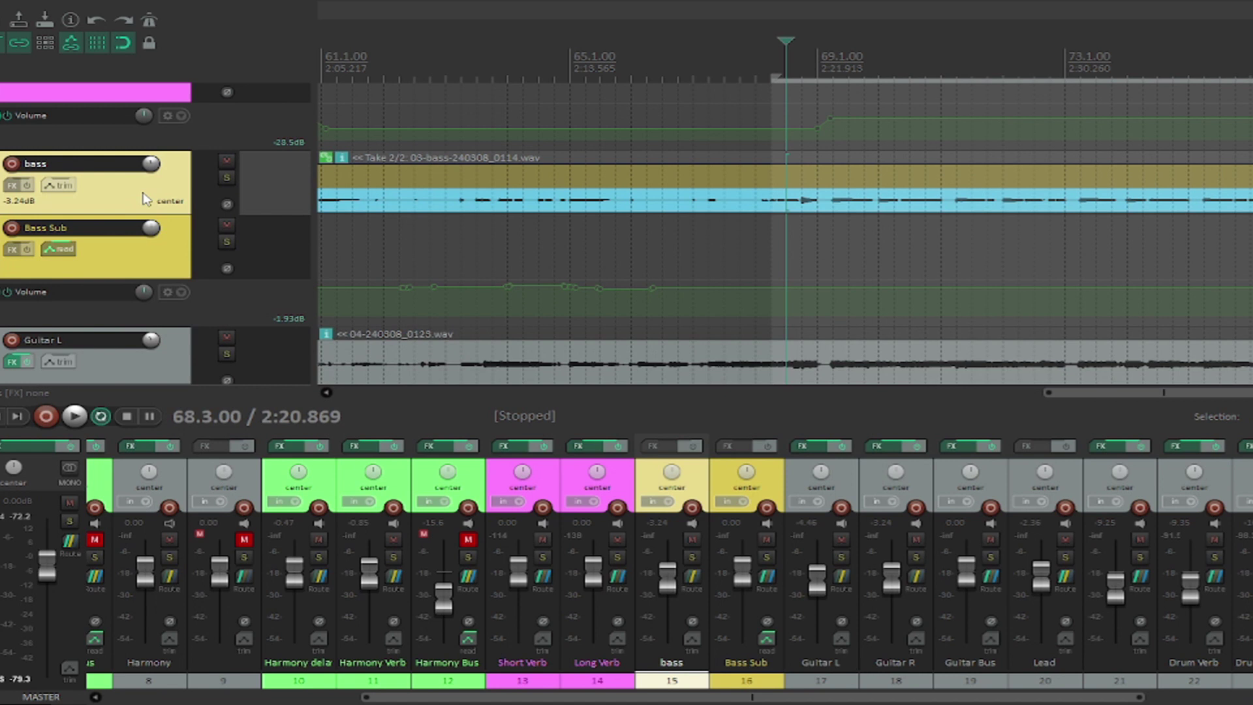
Play the project briefly to audition the bass, then stop playback.
key(space)
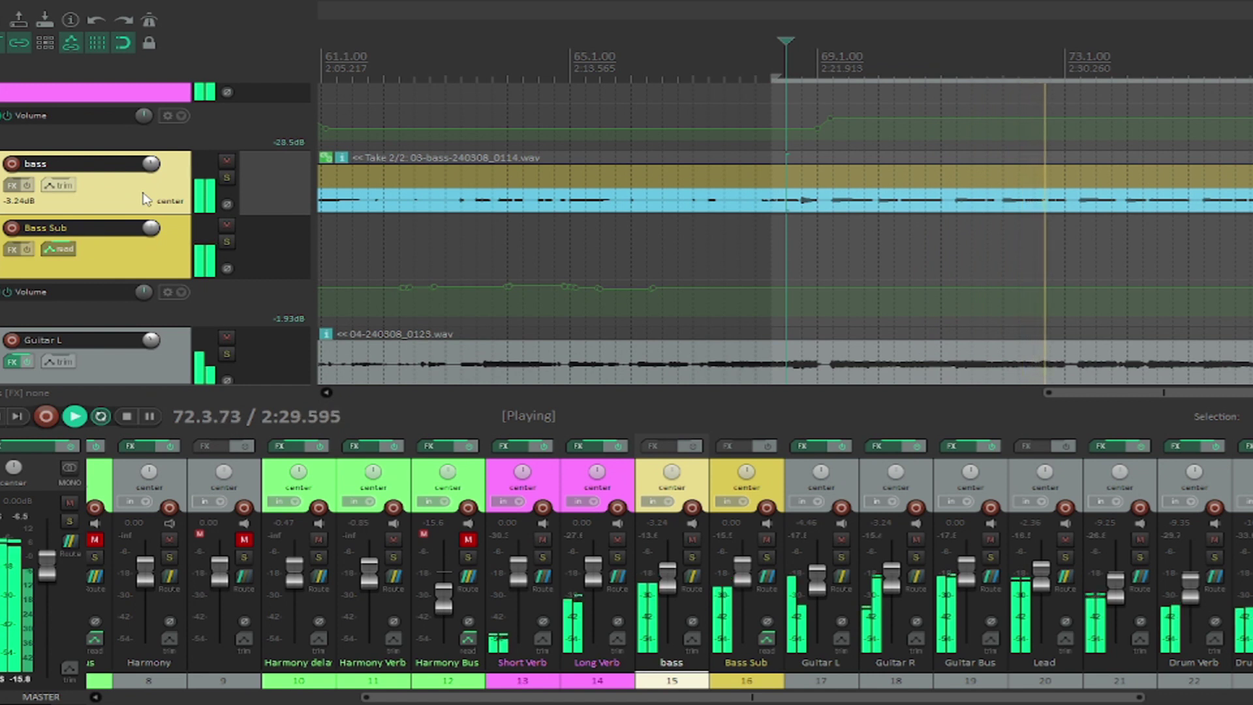
key(space)
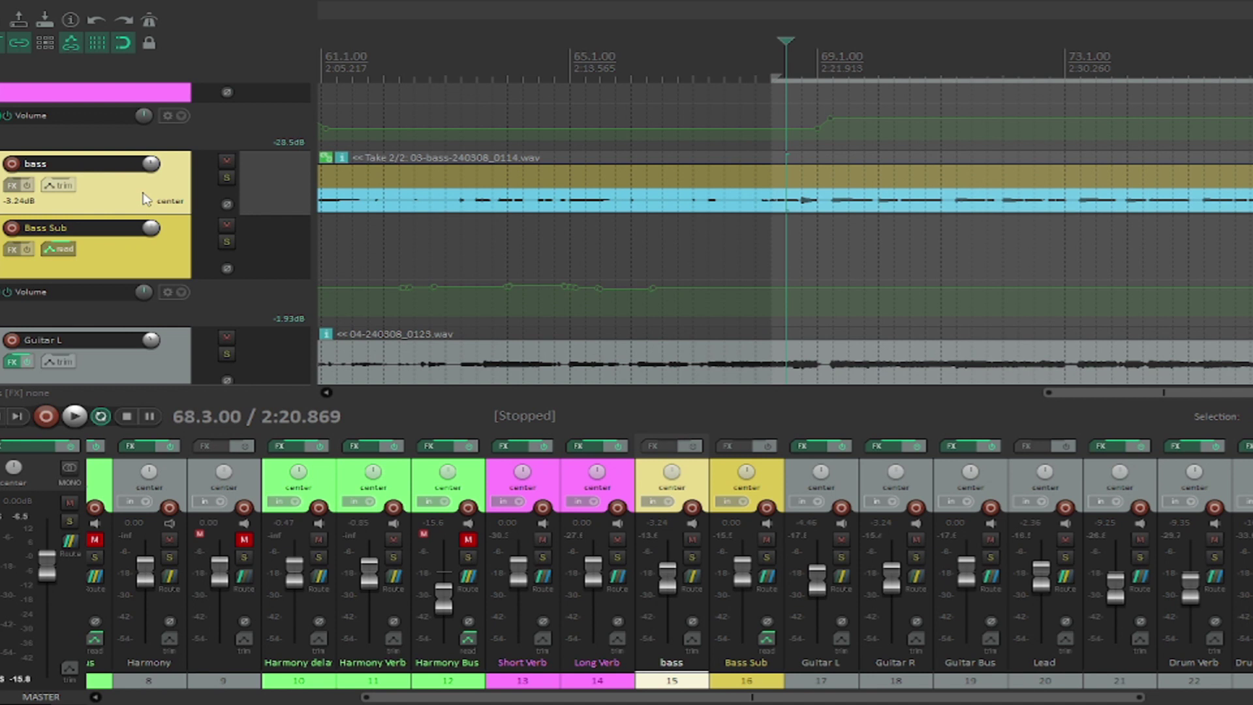
Add ReaEQ to track 15 bass and make band 2 a 300 Hz low pass.
click(12, 185)
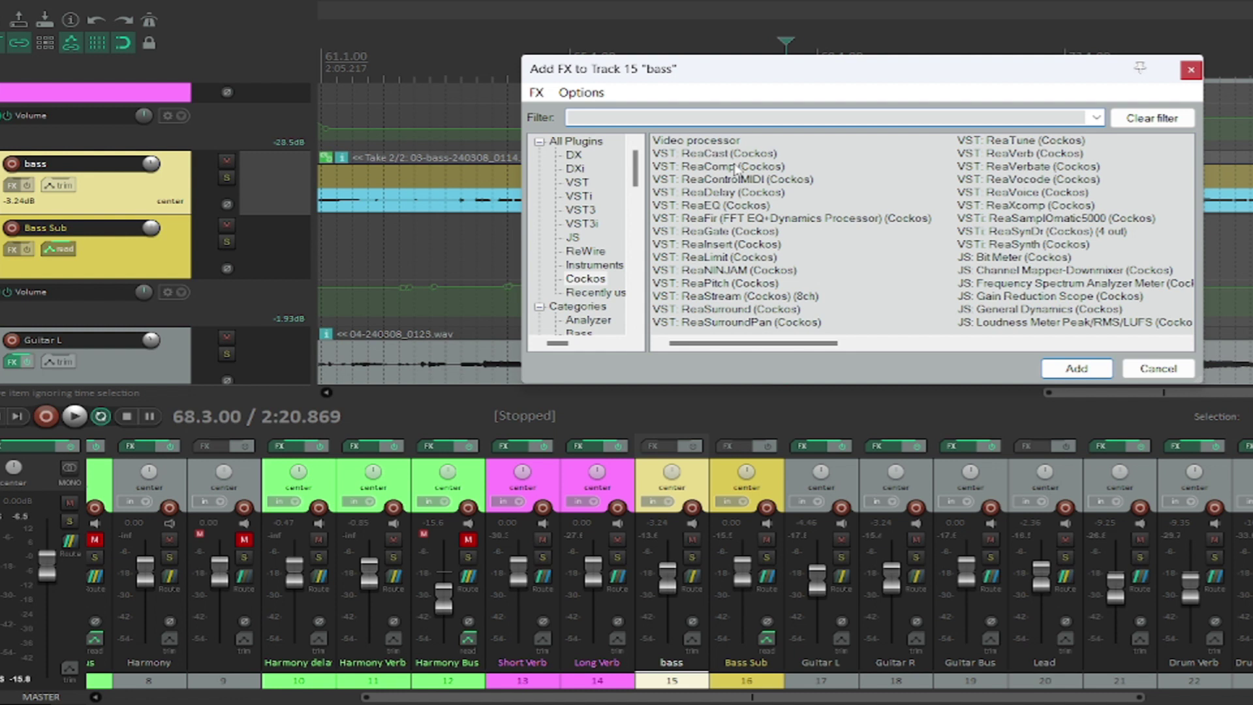
double_click(744, 205)
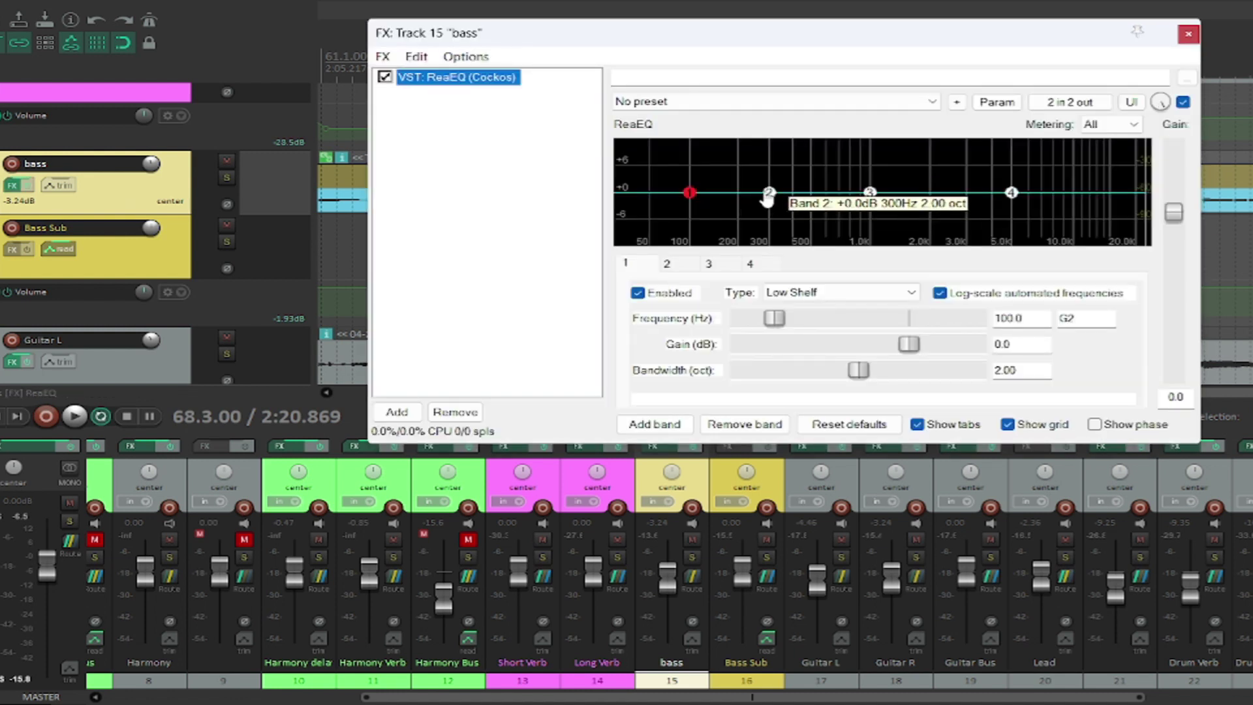
click(768, 195)
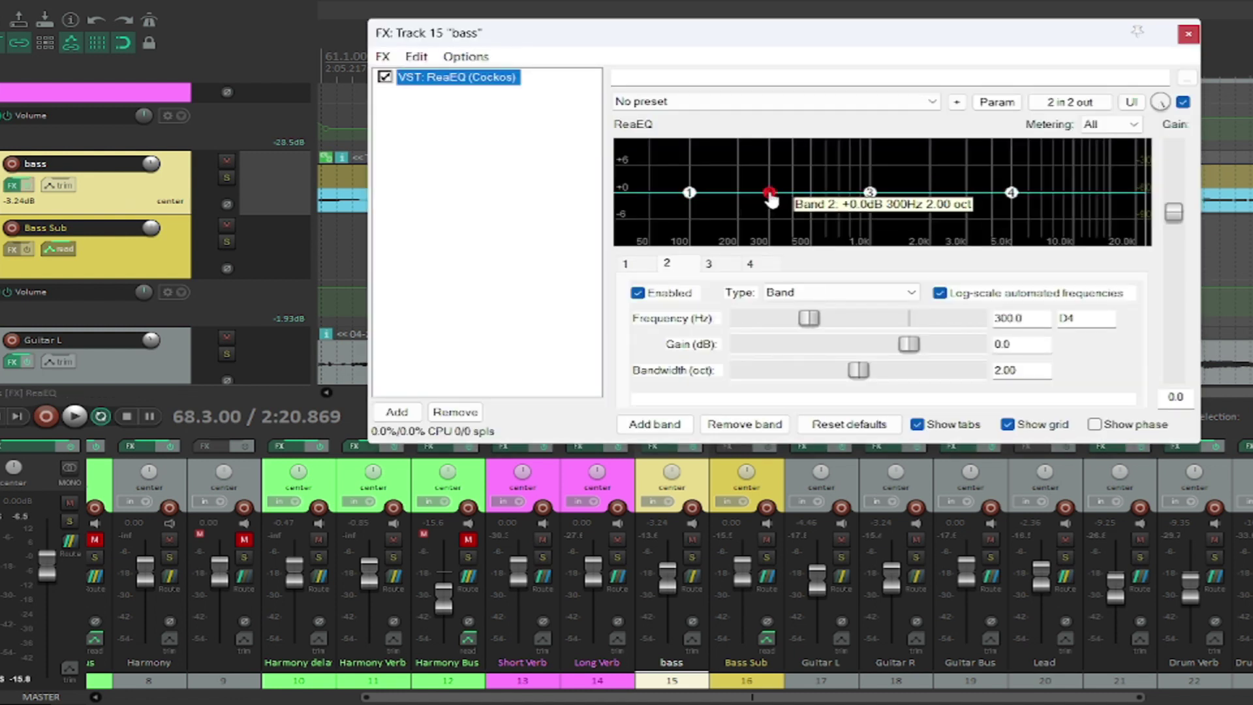
click(884, 301)
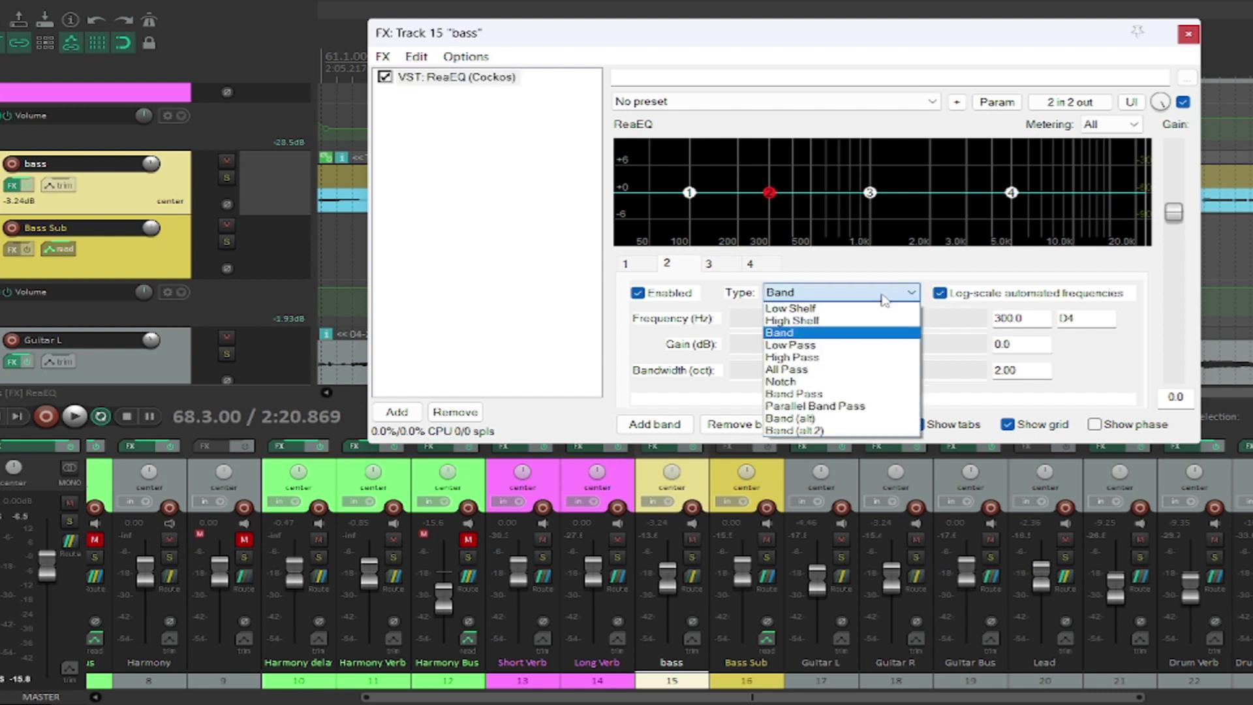
click(873, 346)
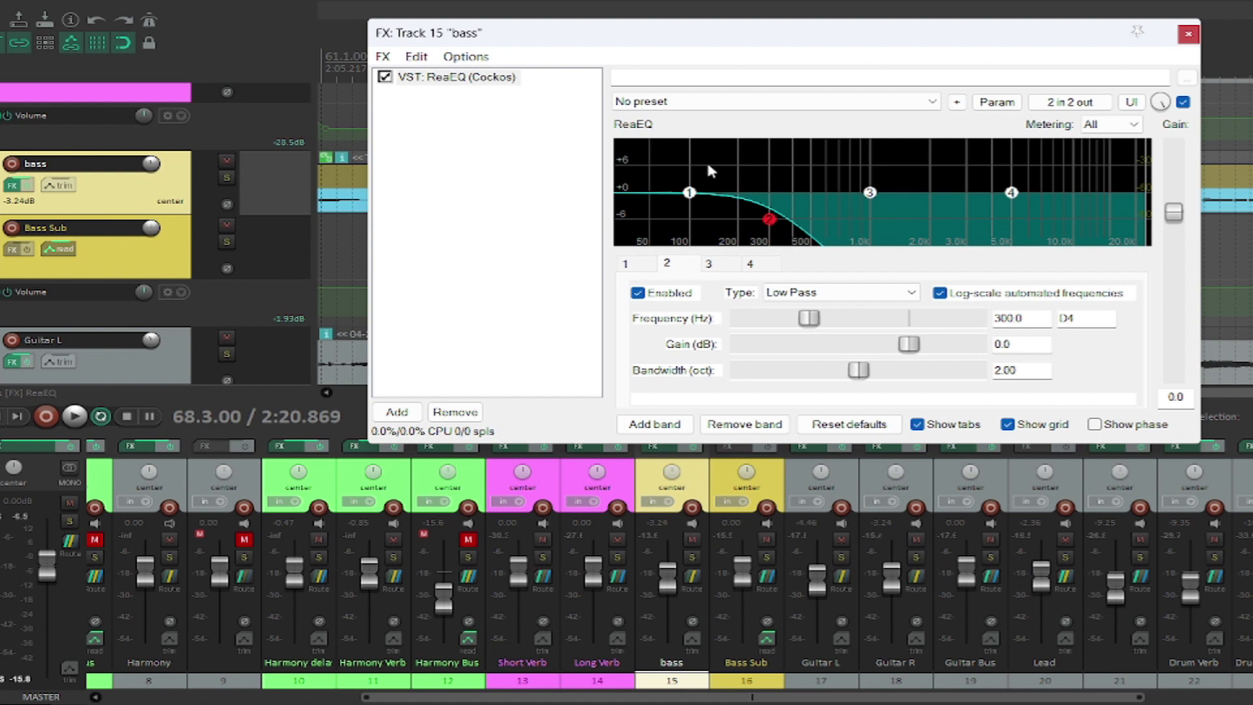
Add ReaComp after the ReaEQ and raise its ratio to 3.61.
double_click(461, 129)
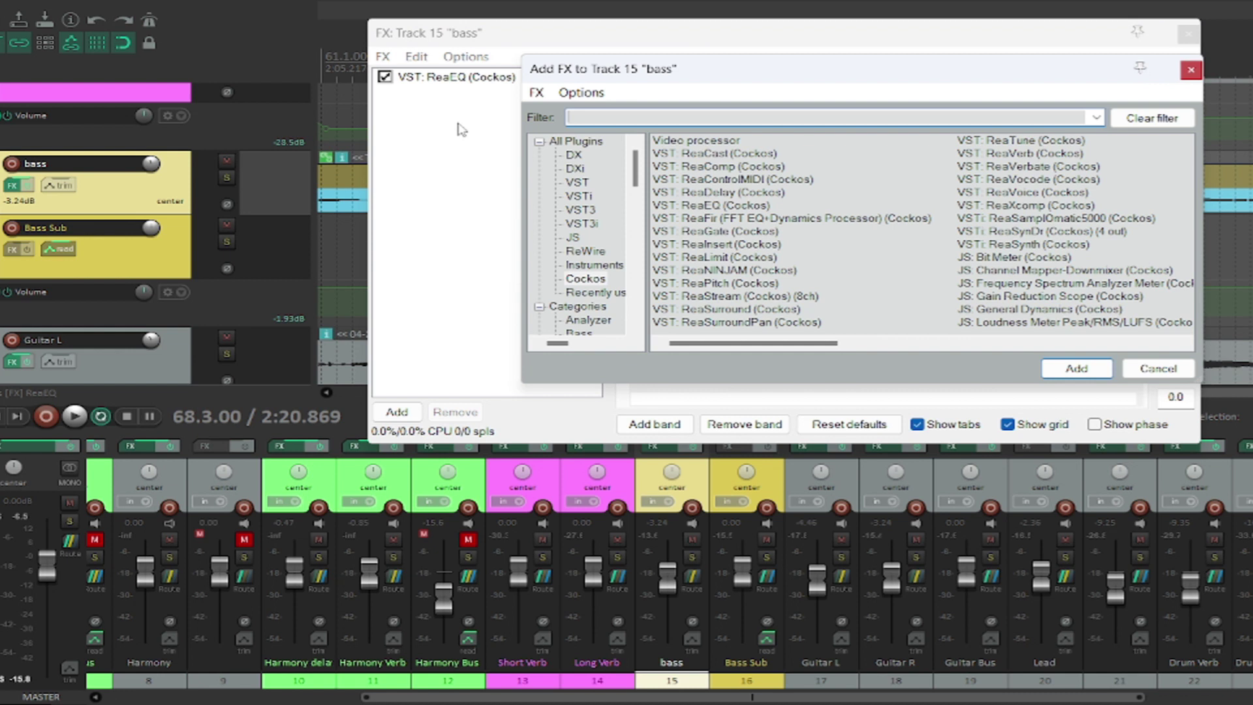
double_click(685, 173)
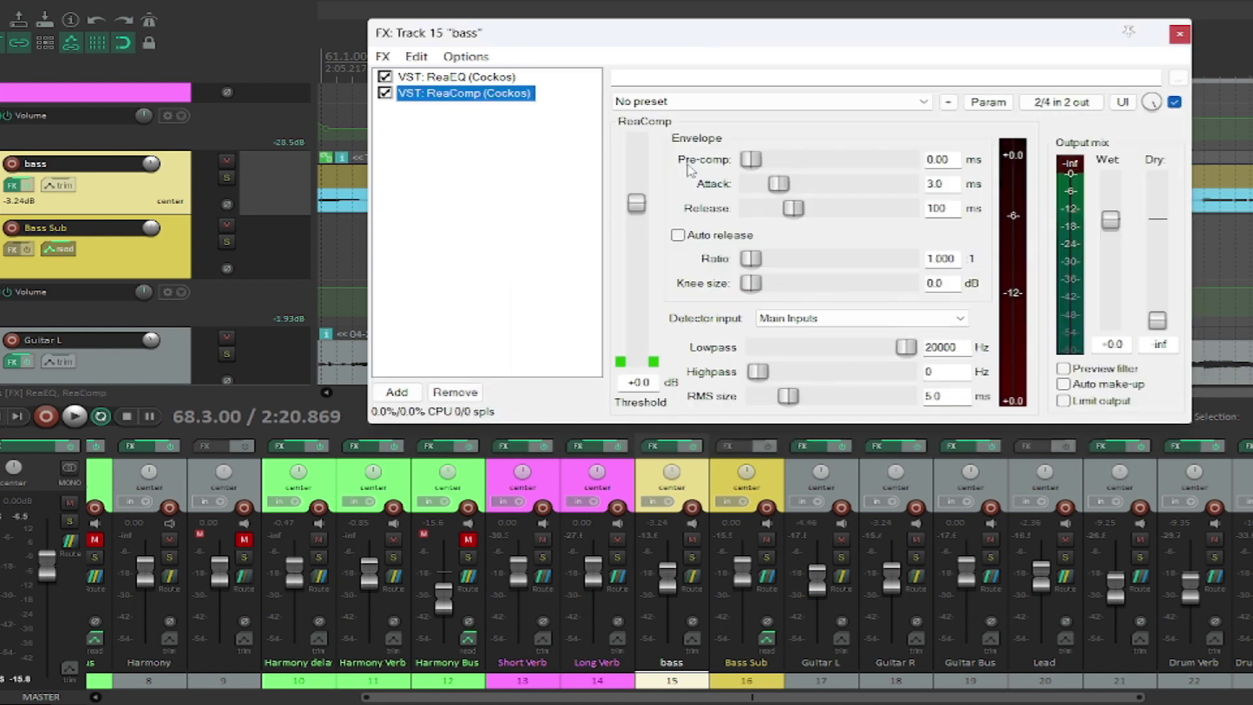
drag(751, 260, 816, 267)
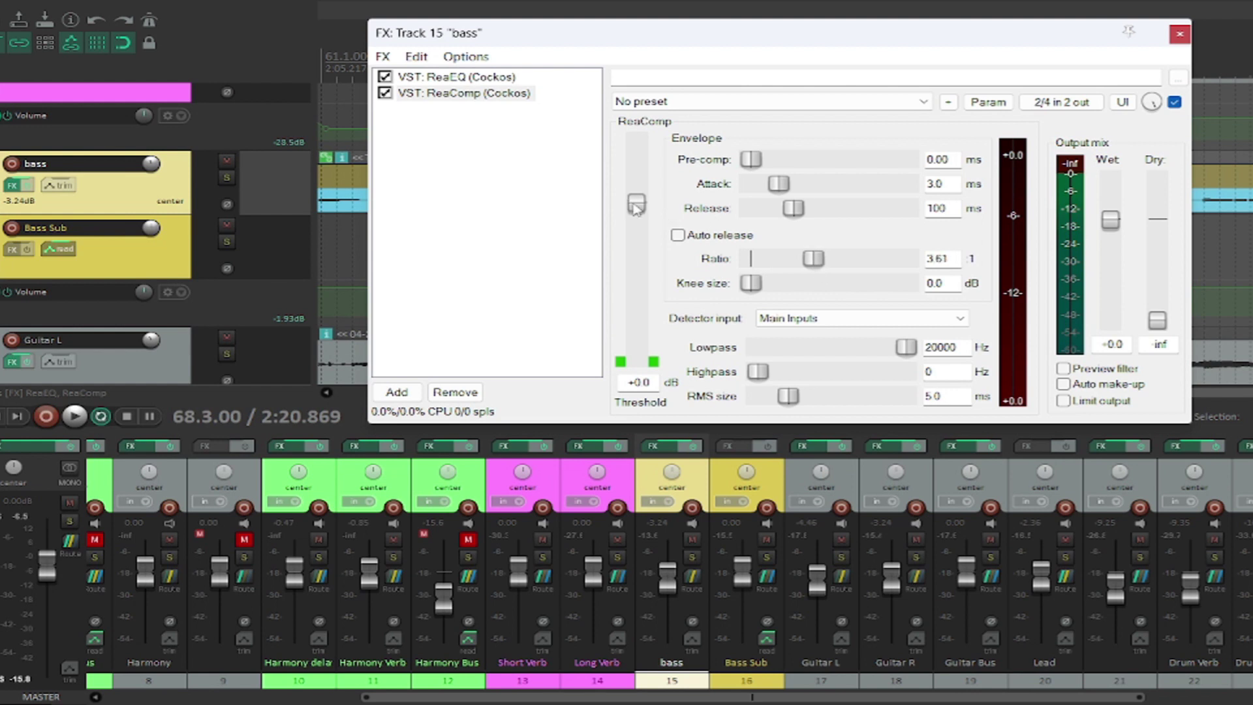
Solo the bass track and lower the compressor threshold to -23.8 dB while listening.
click(229, 176)
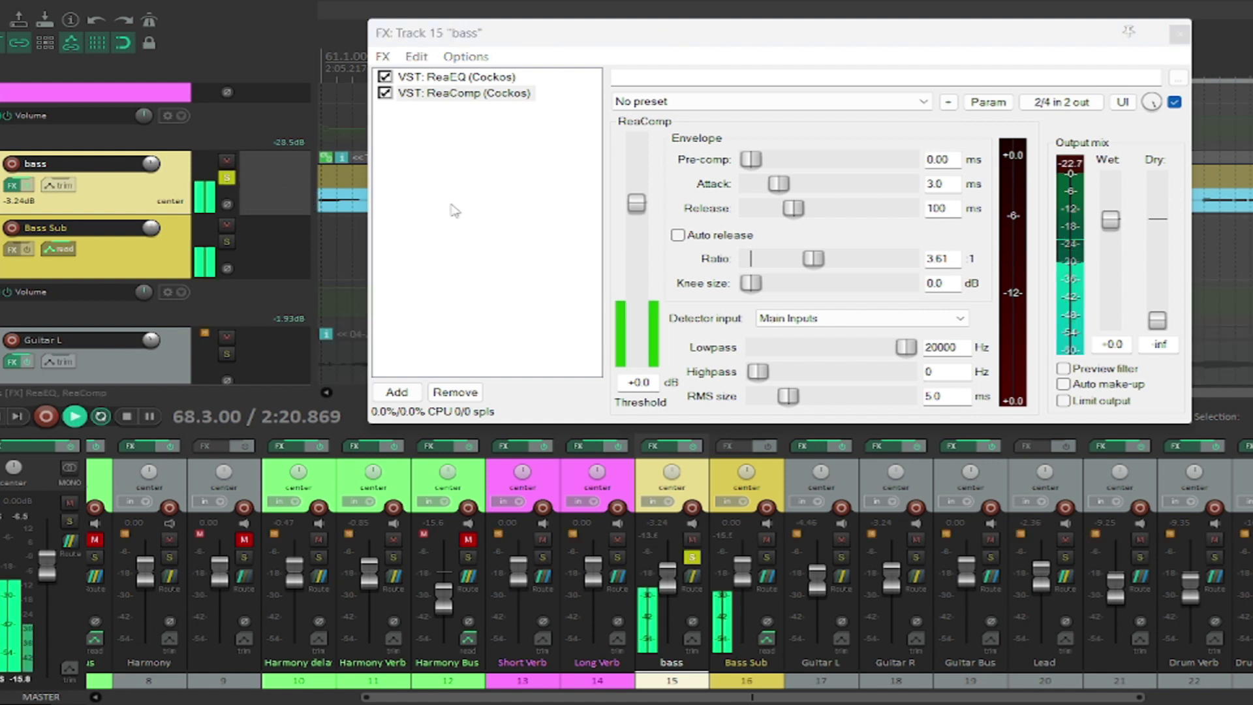
key(space)
drag(639, 205, 650, 291)
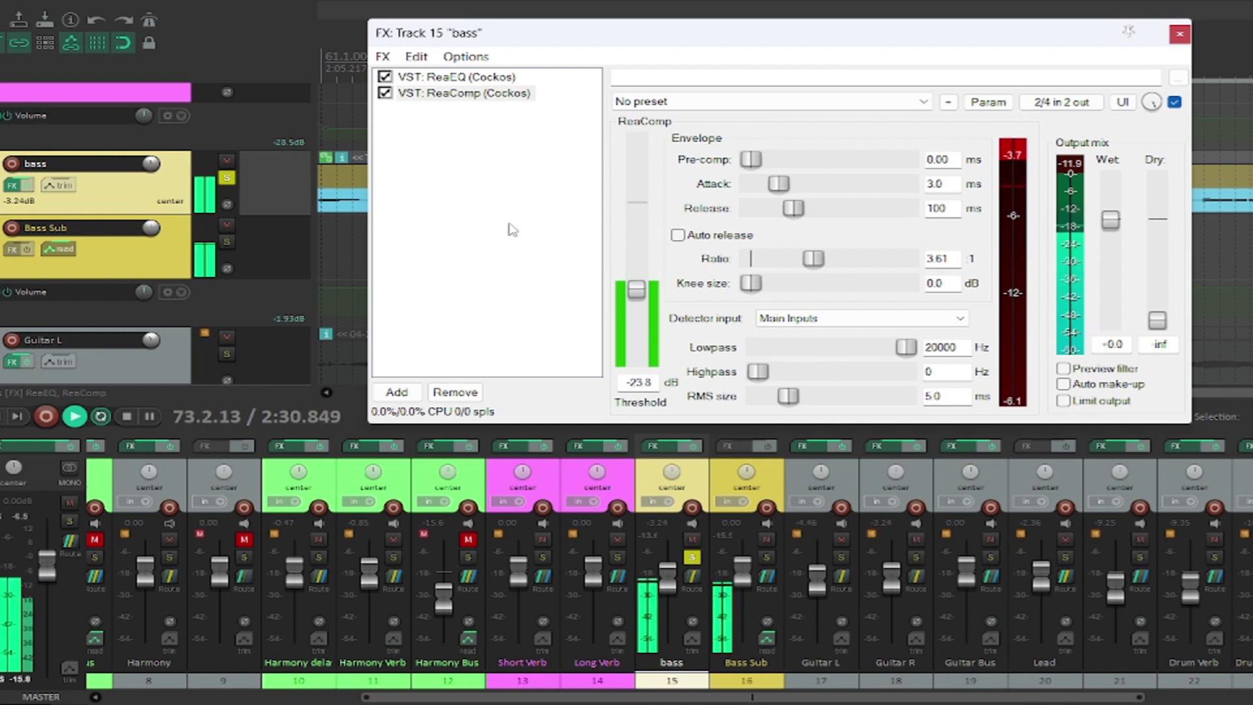
key(space)
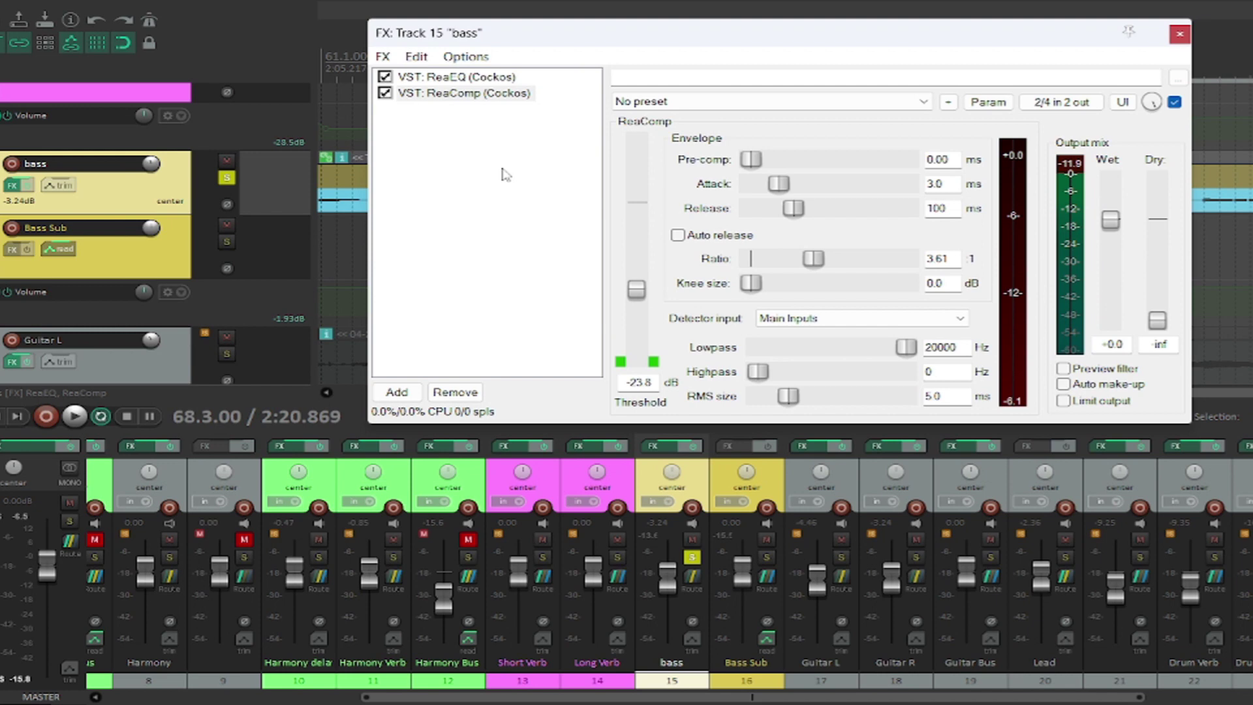
Copy the ReaComp and paste a second instance into the bass effect chain.
right_click(462, 101)
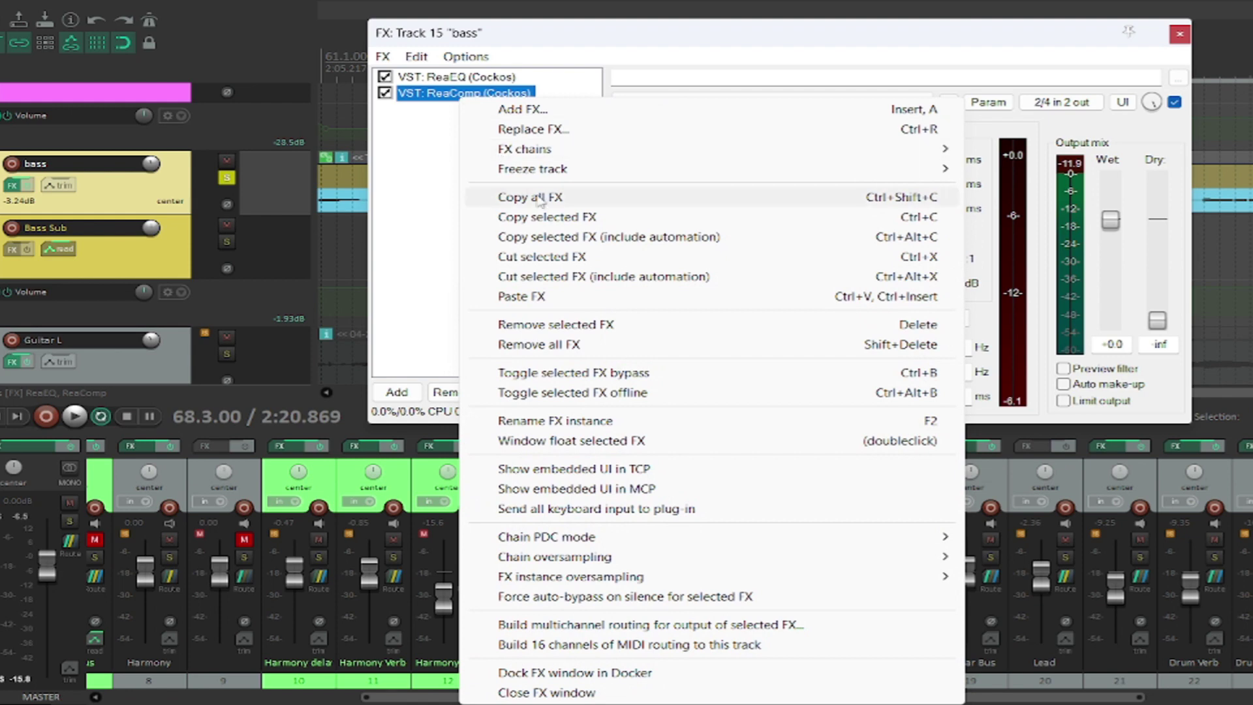
click(582, 219)
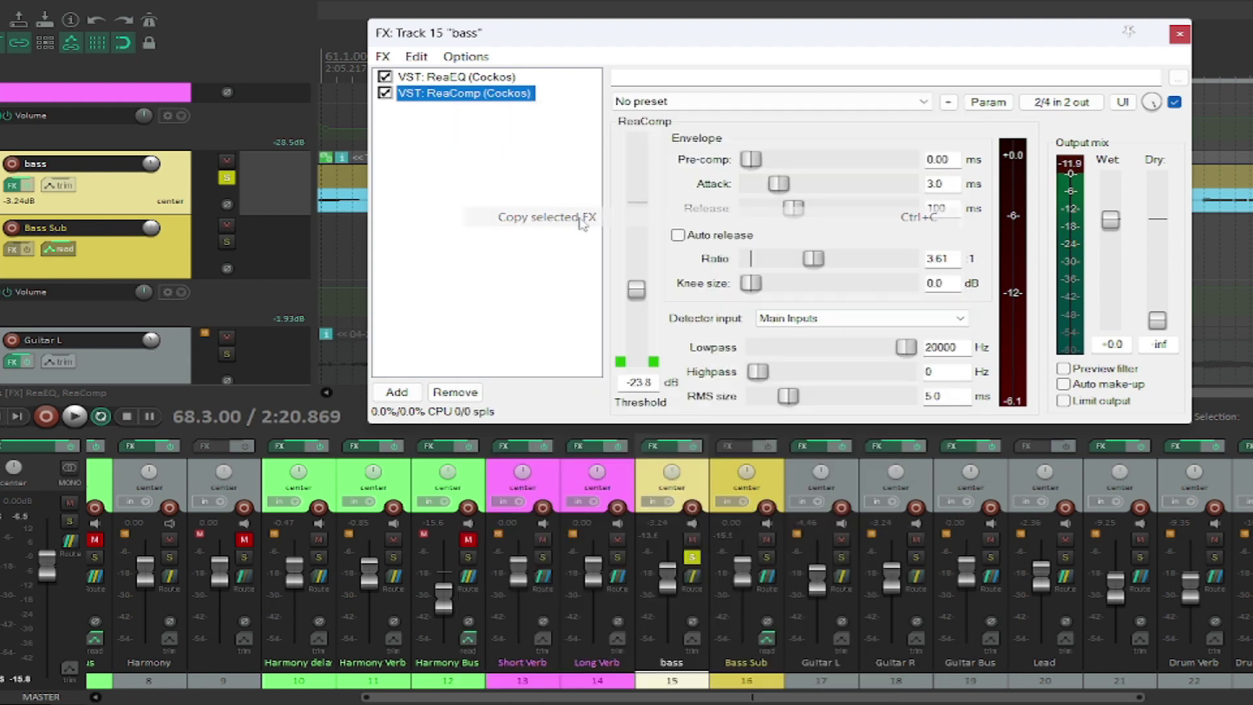
right_click(445, 136)
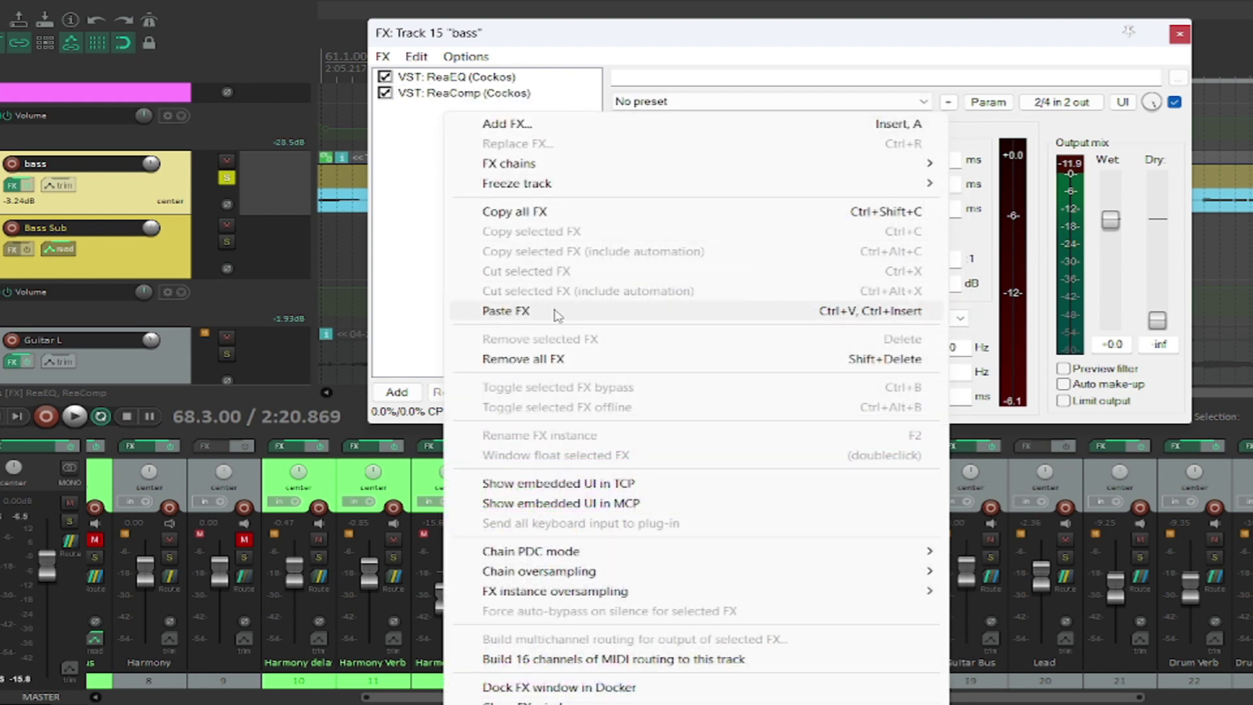
click(551, 310)
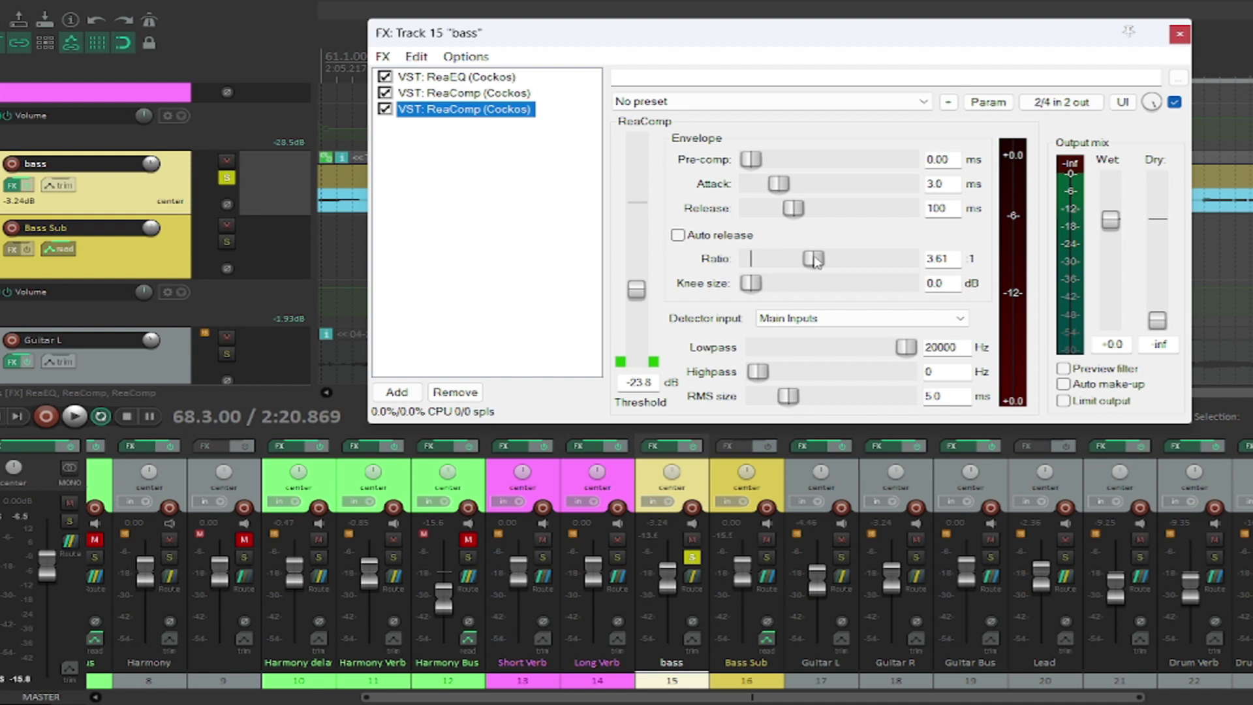
Raise the second ReaComp's ratio to 21 and audition the heavier compression.
drag(814, 259, 858, 267)
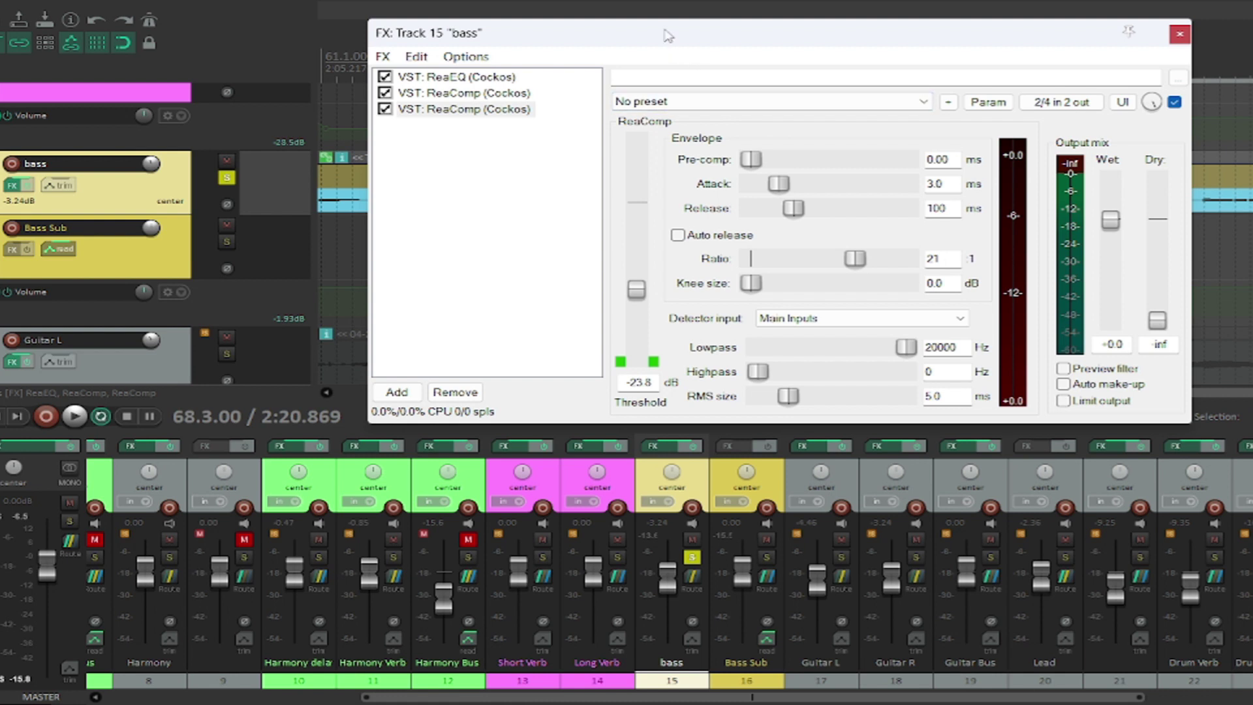
key(space)
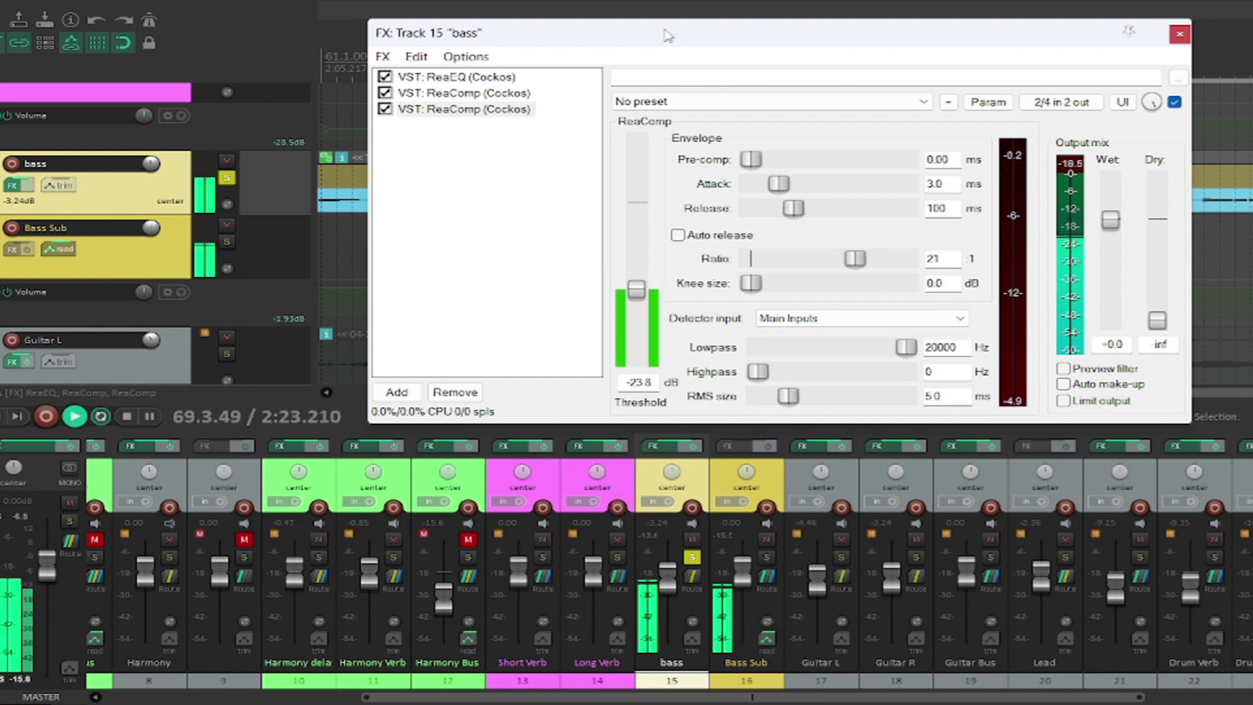
key(space)
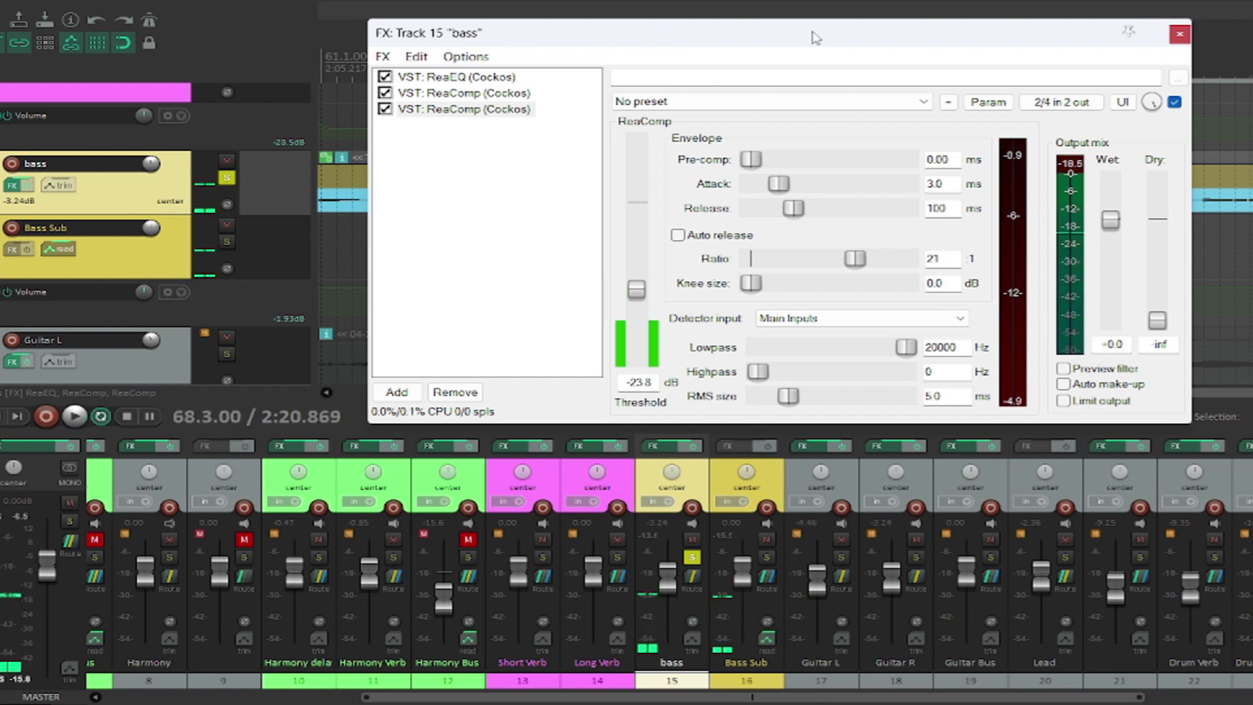
Duplicate the bass track to create track 16.
click(1179, 35)
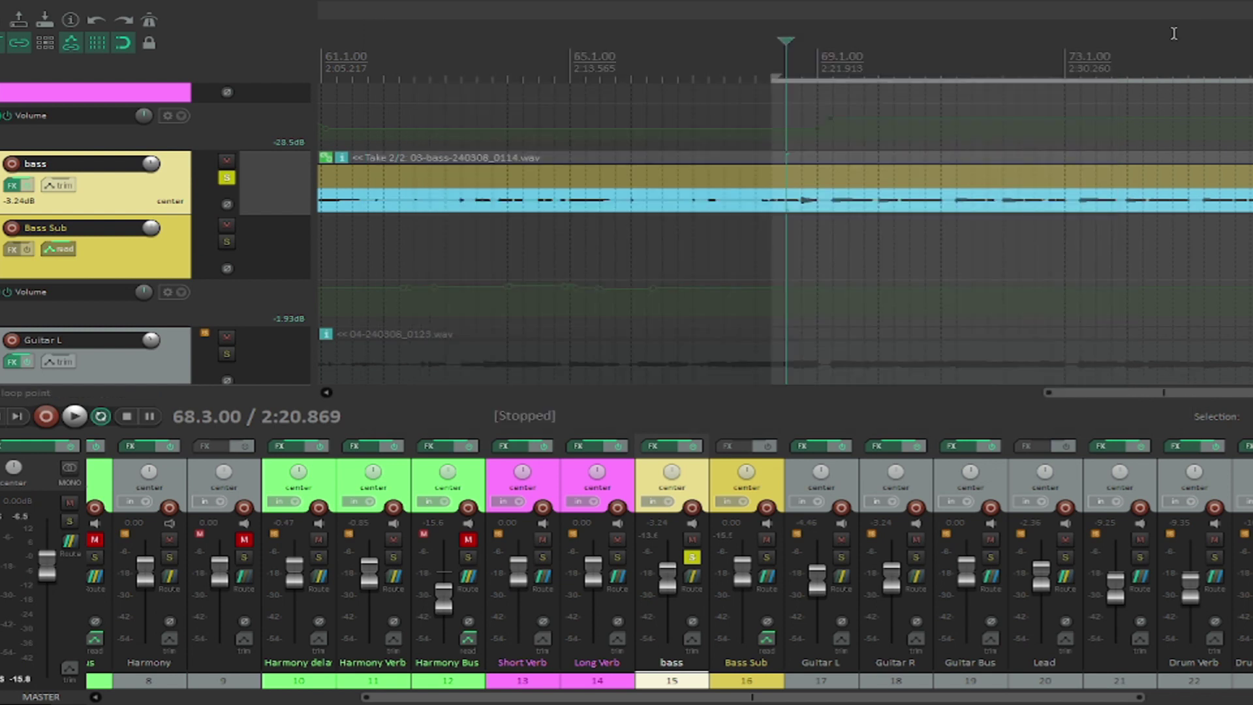
right_click(147, 194)
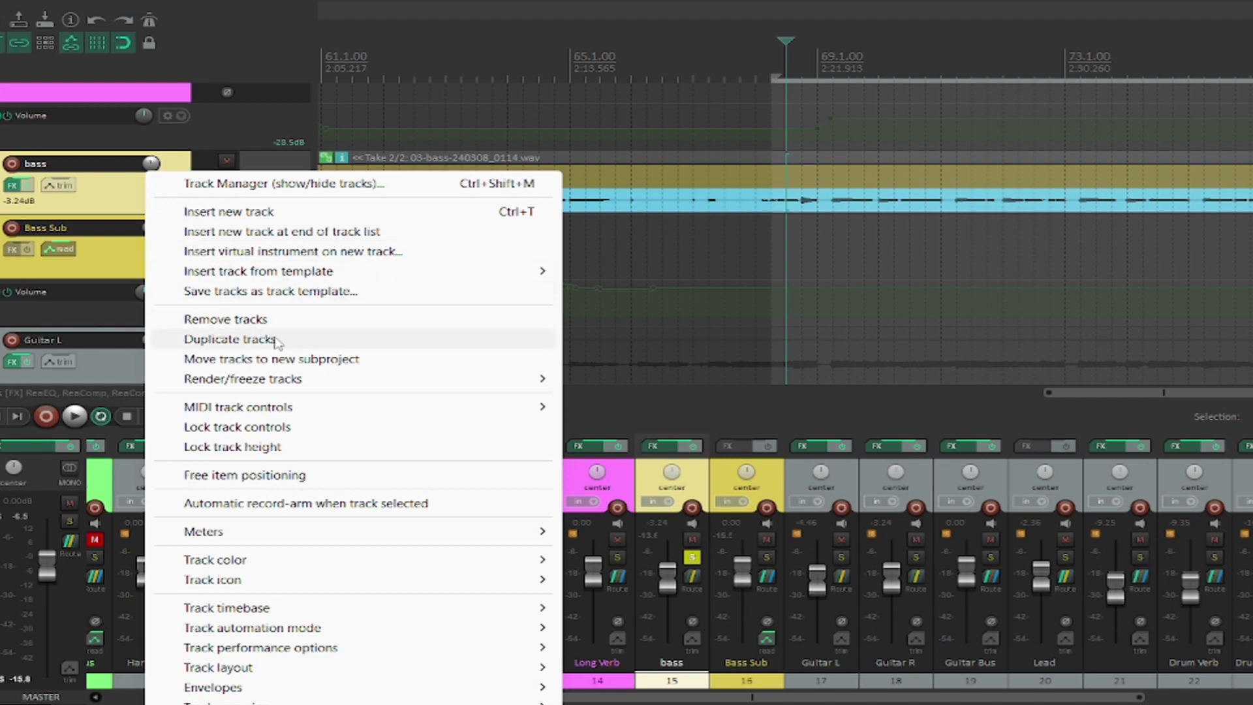
click(276, 340)
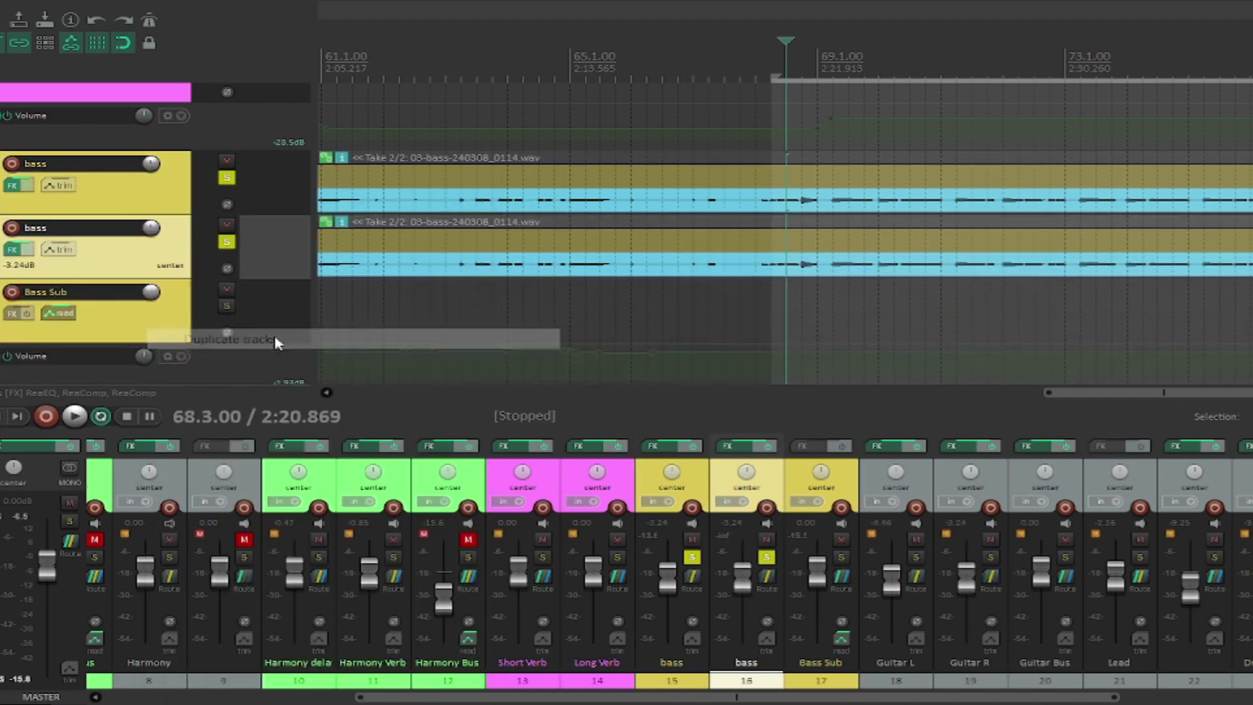
On track 16's ReaEQ, make band 2 a 165.1 Hz high pass with 1.85-octave bandwidth.
click(13, 250)
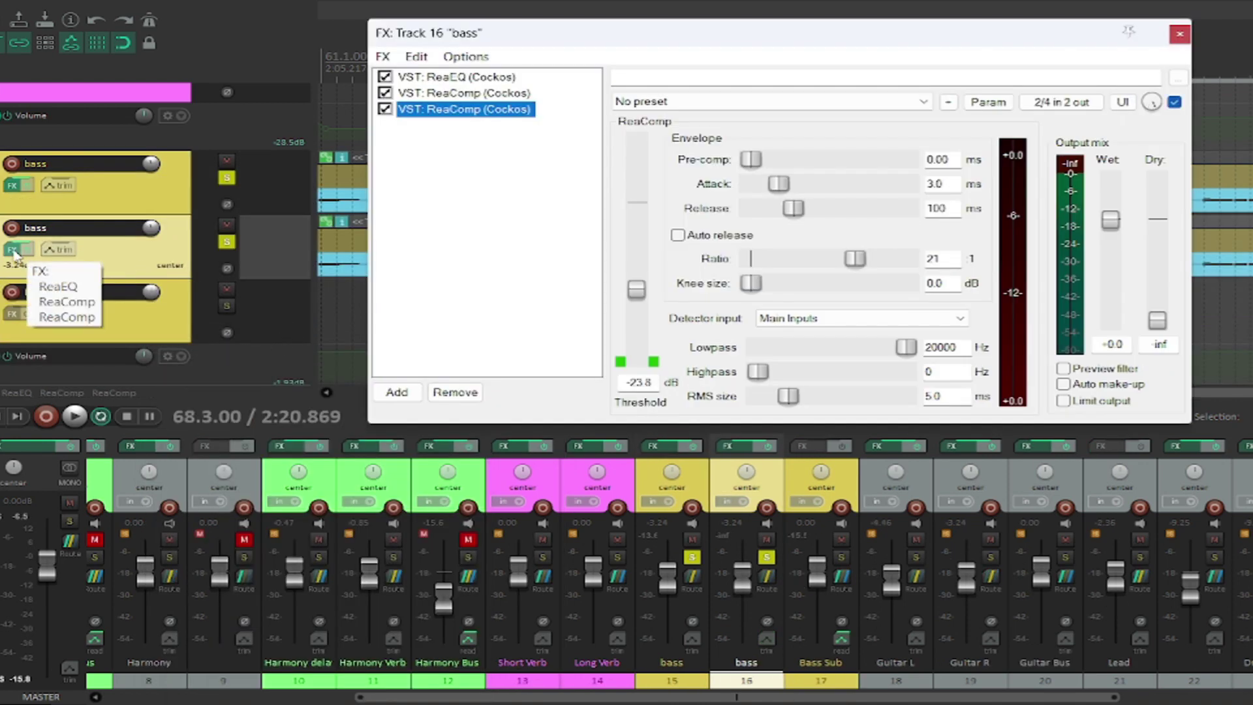
click(446, 78)
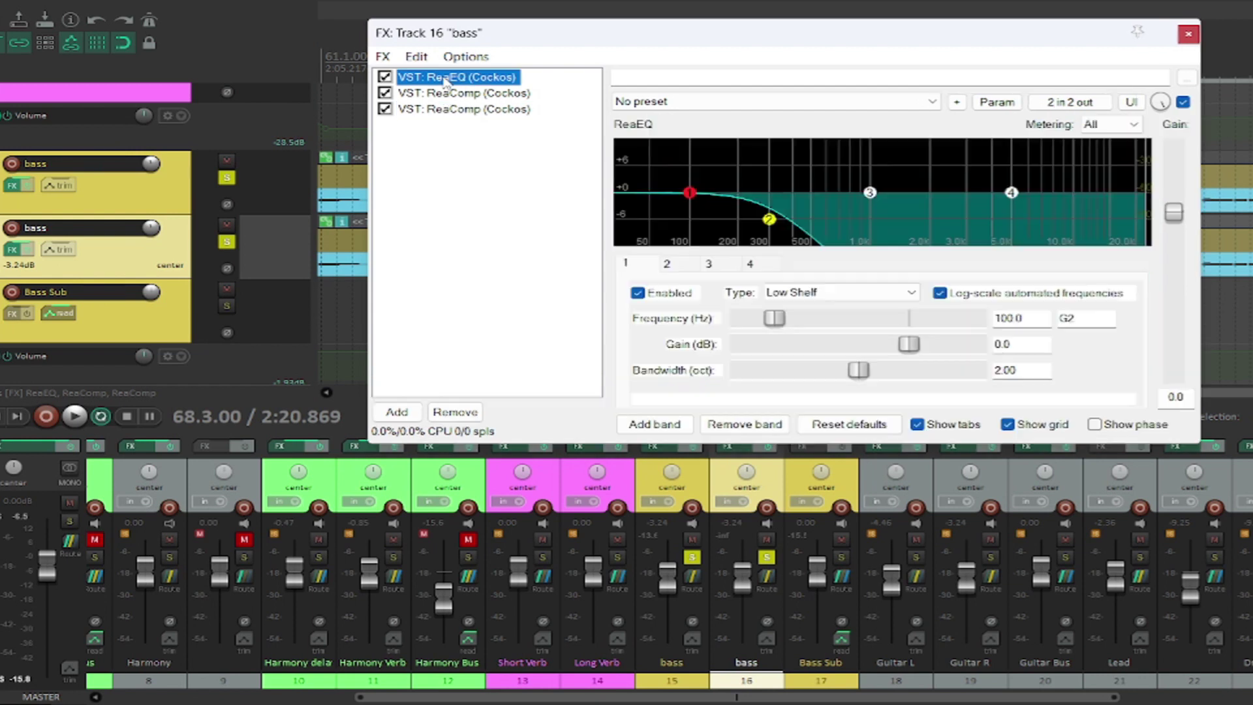
click(770, 220)
click(910, 291)
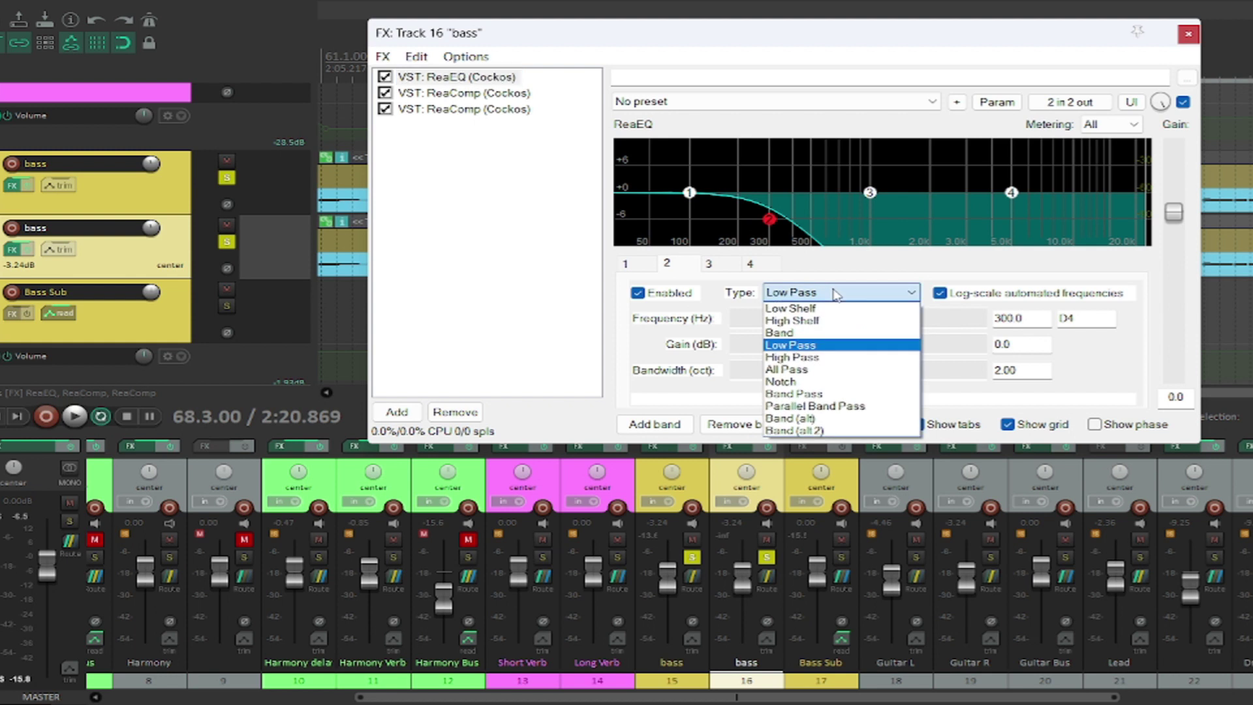
click(817, 361)
drag(769, 220, 723, 223)
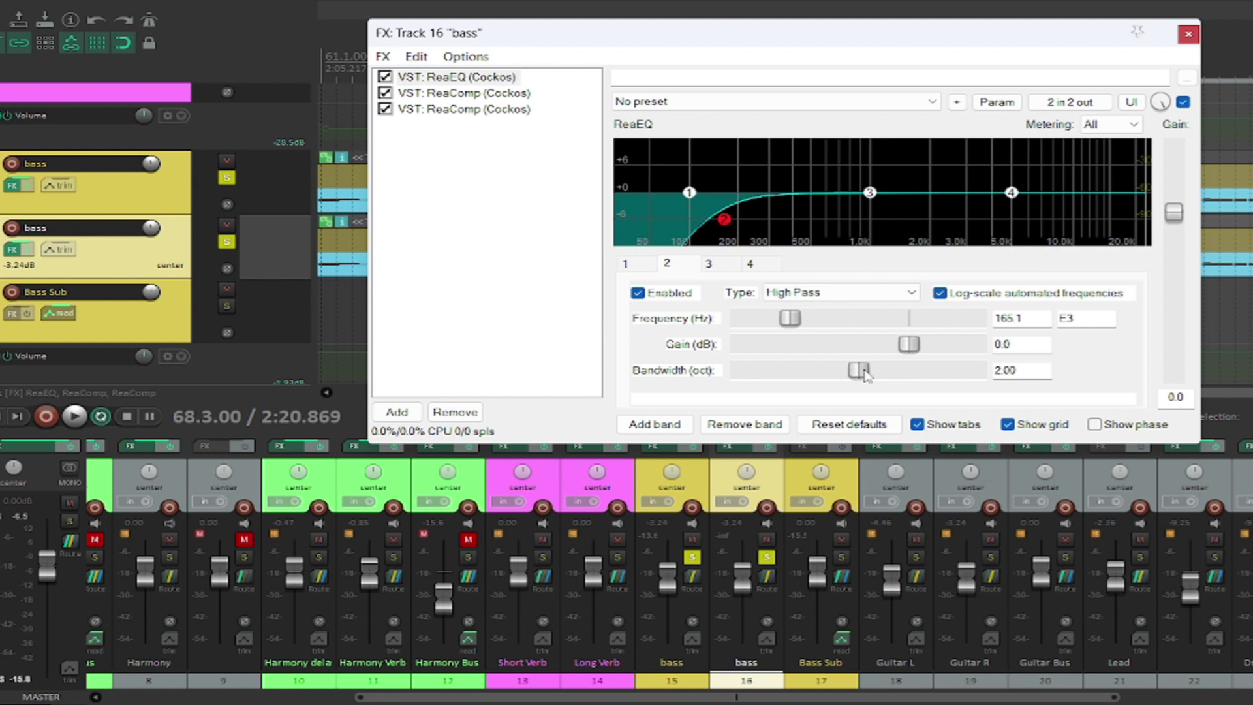
drag(866, 372, 857, 375)
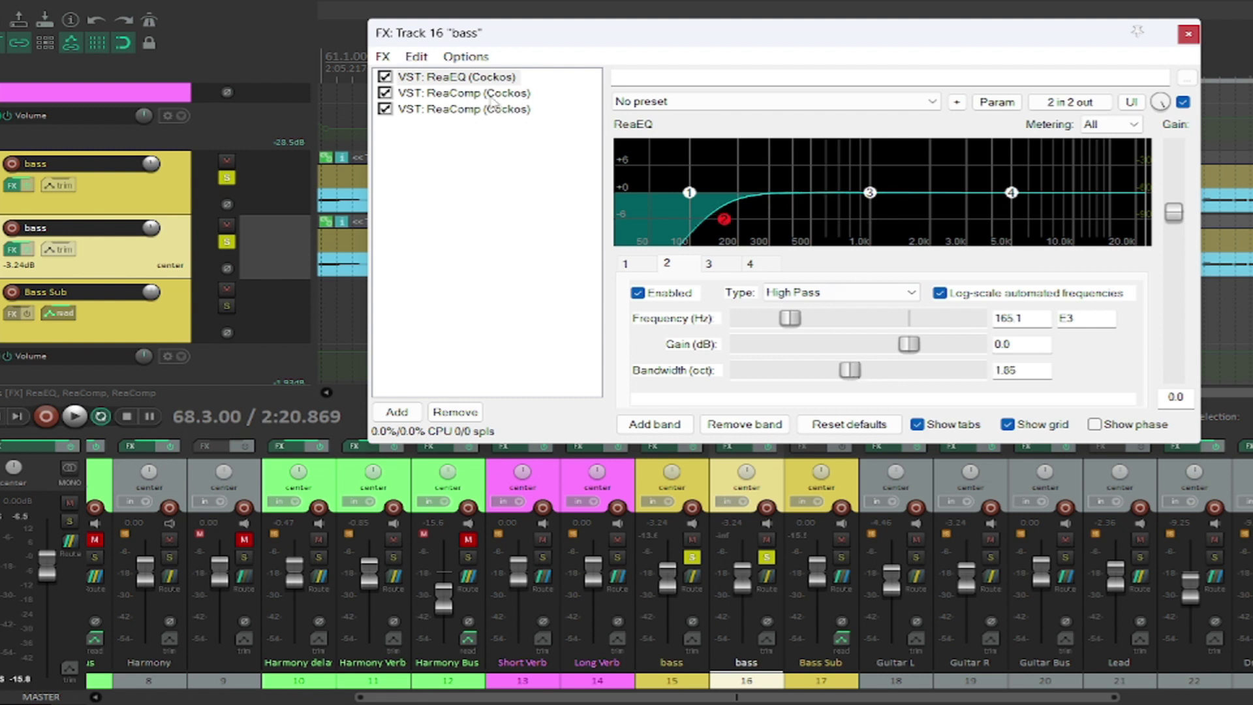
Unsolo track 15 and lower both of track 16's ReaComp thresholds to about -32 dB.
click(226, 177)
click(491, 93)
key(space)
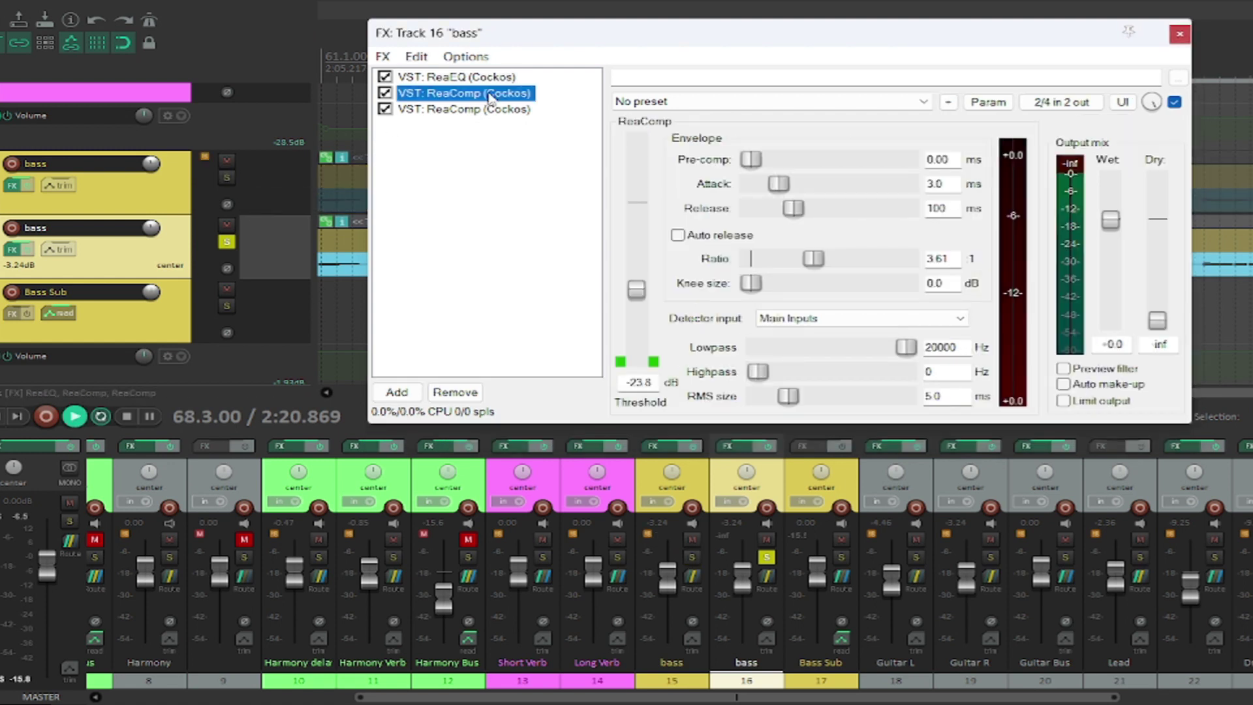
drag(638, 290, 637, 312)
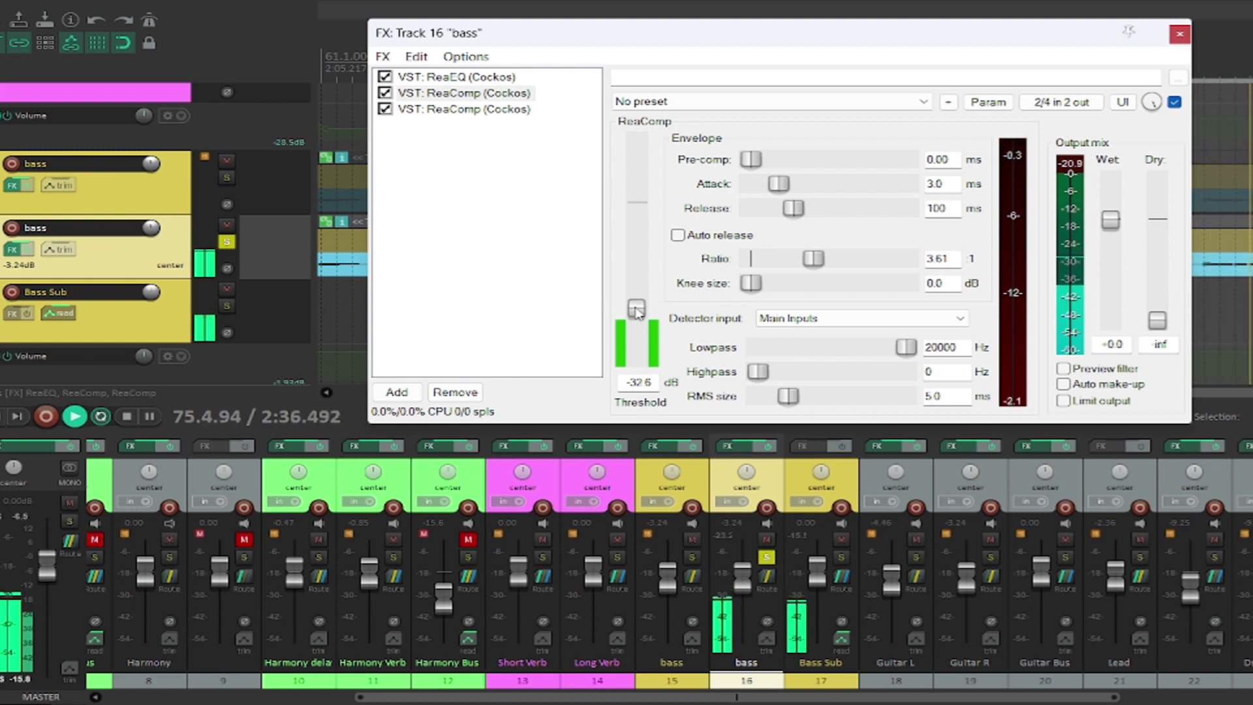
key(space)
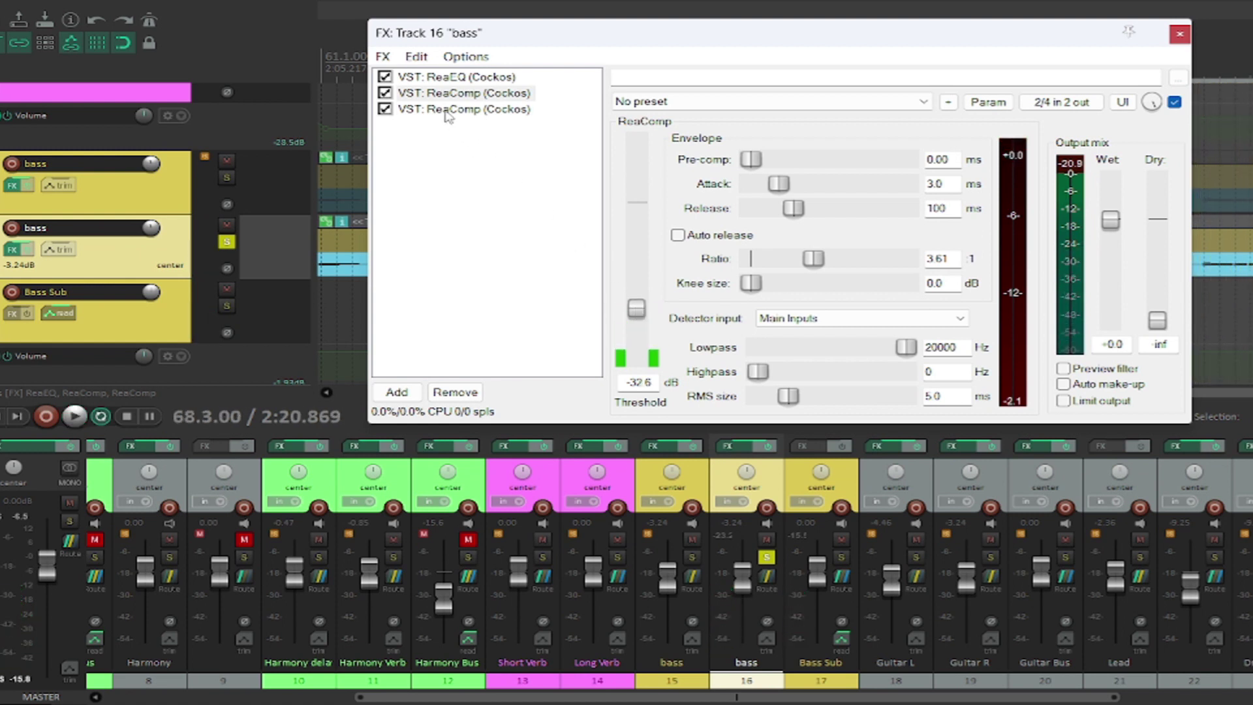
click(449, 110)
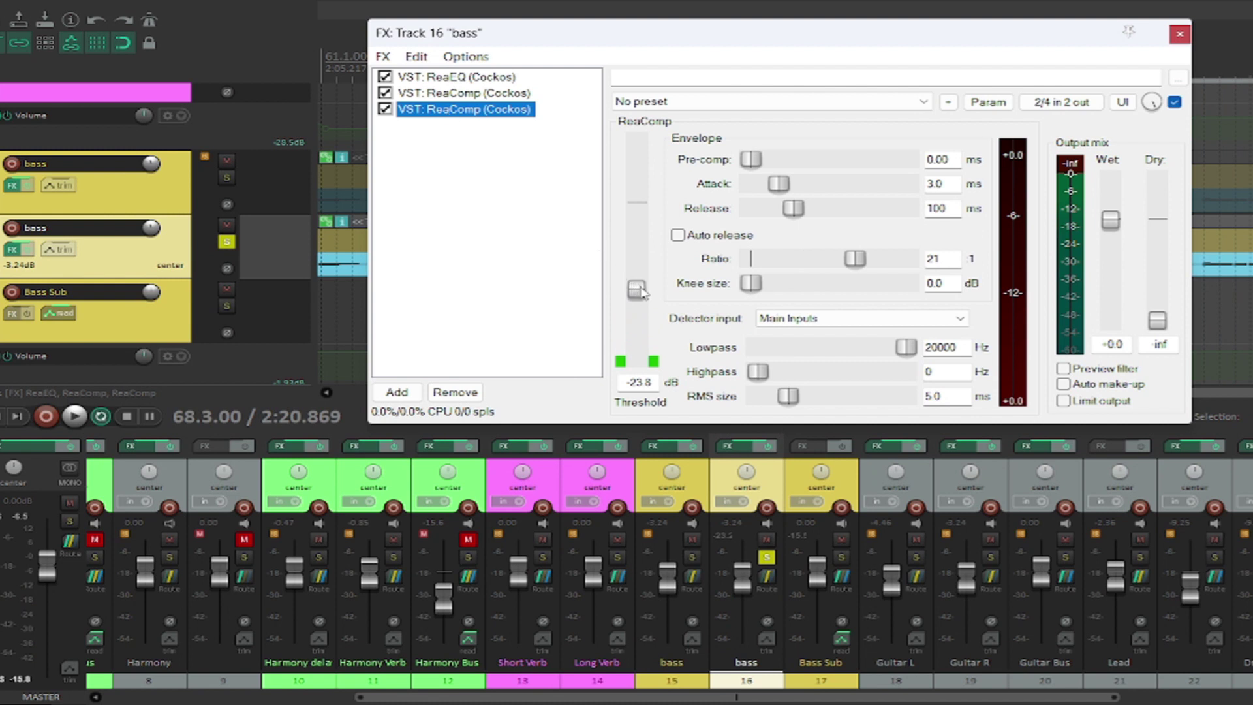
drag(637, 290, 642, 312)
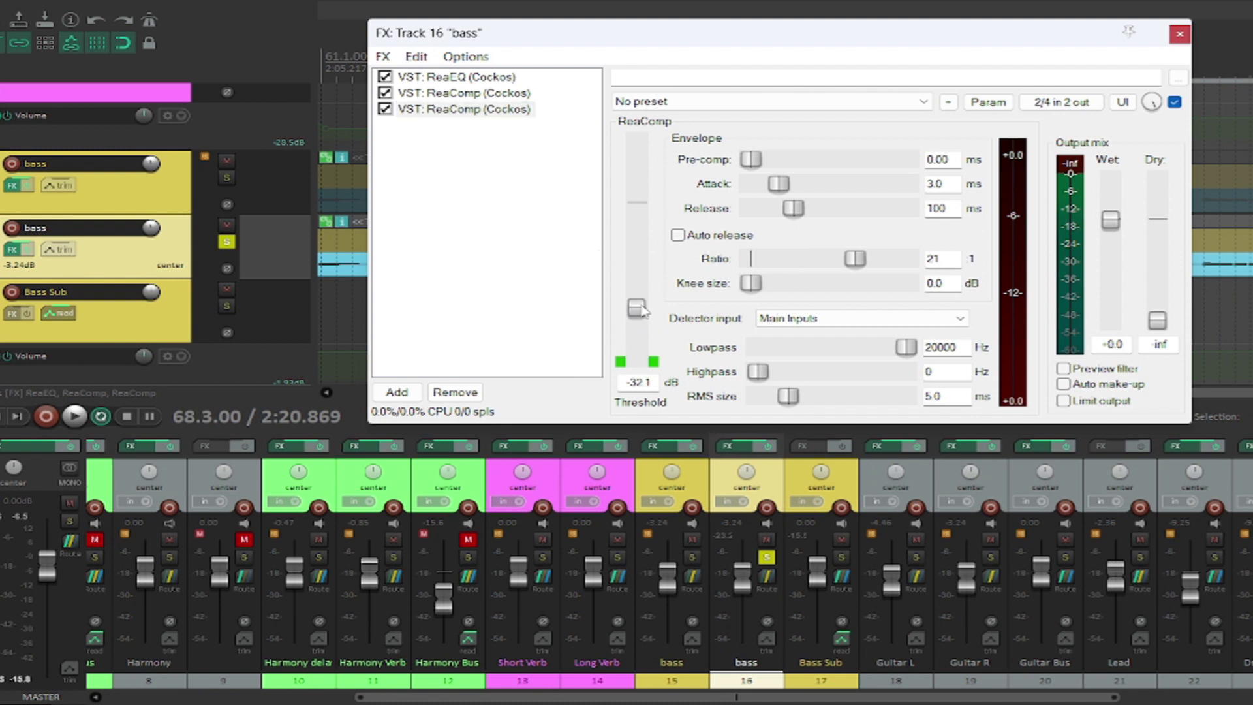
Close track 16's FX window and solo track 15 so both bass tracks play together.
click(1179, 36)
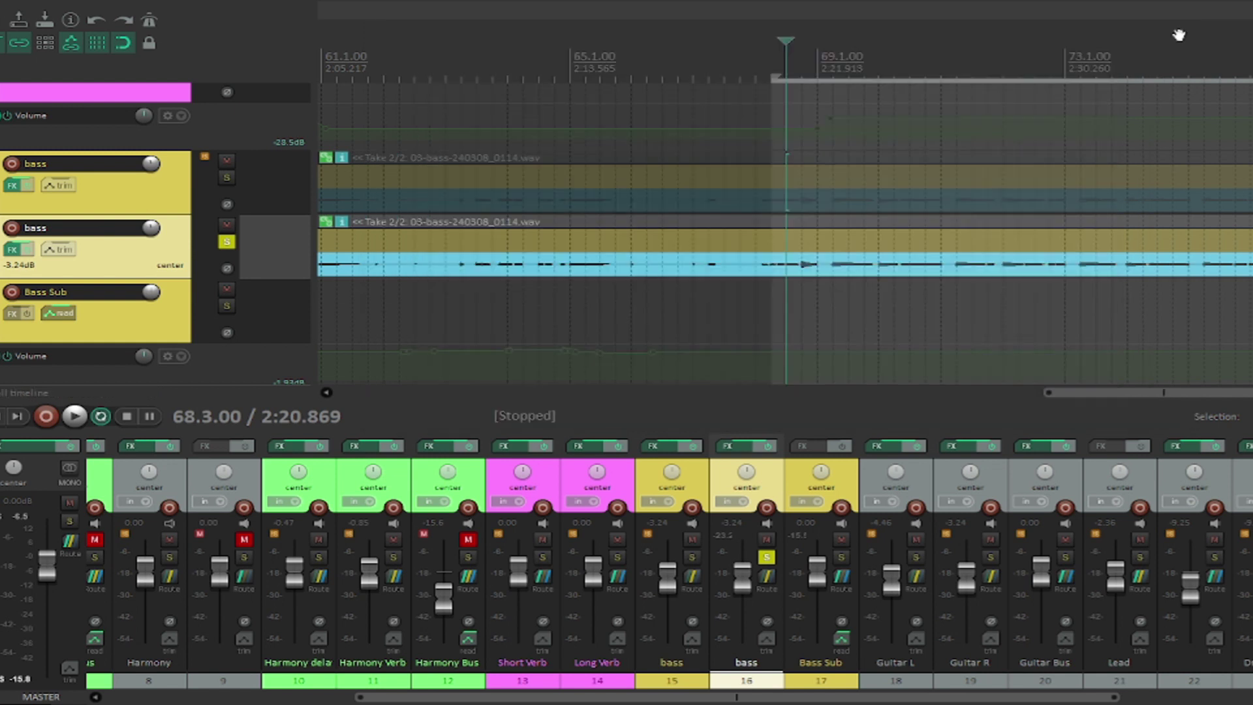
click(129, 196)
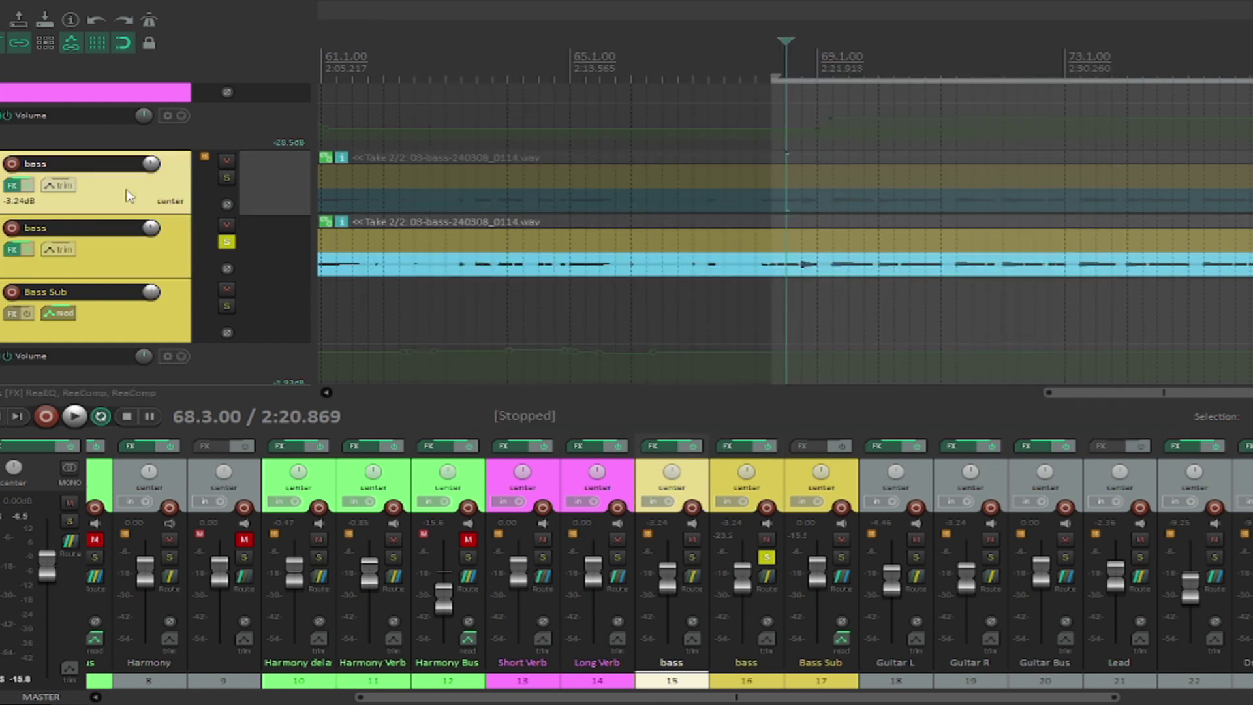
click(226, 177)
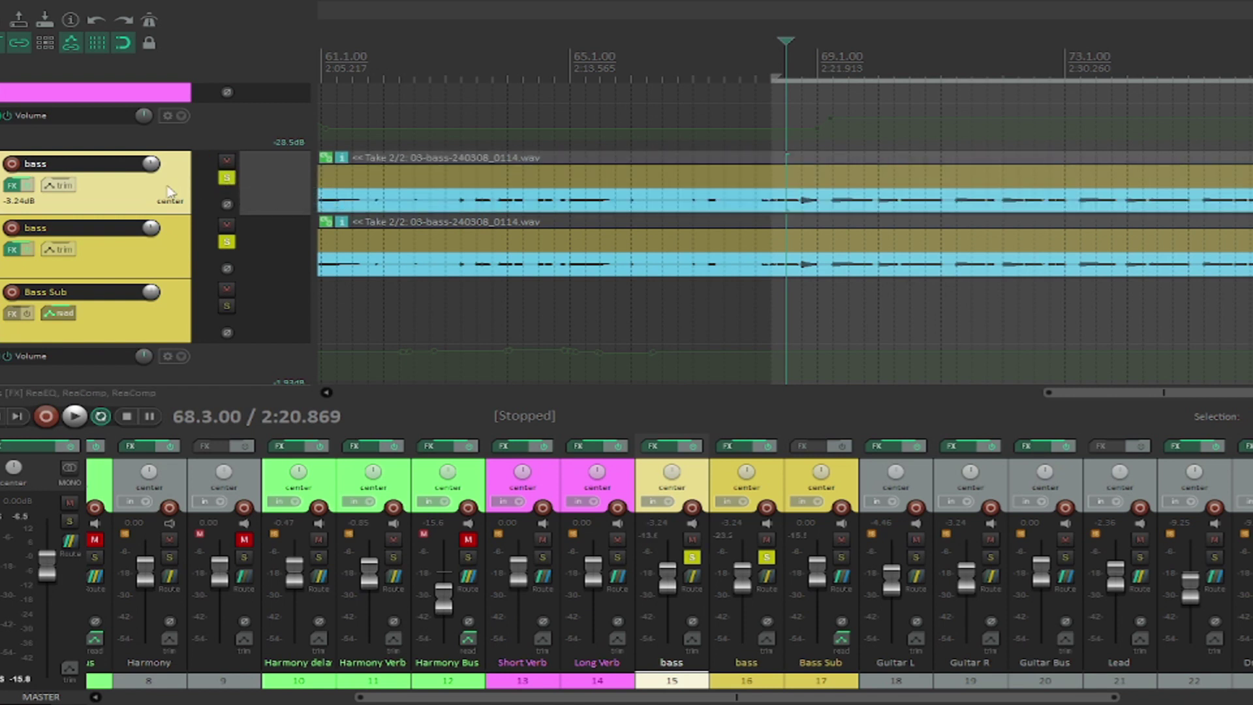
click(160, 260)
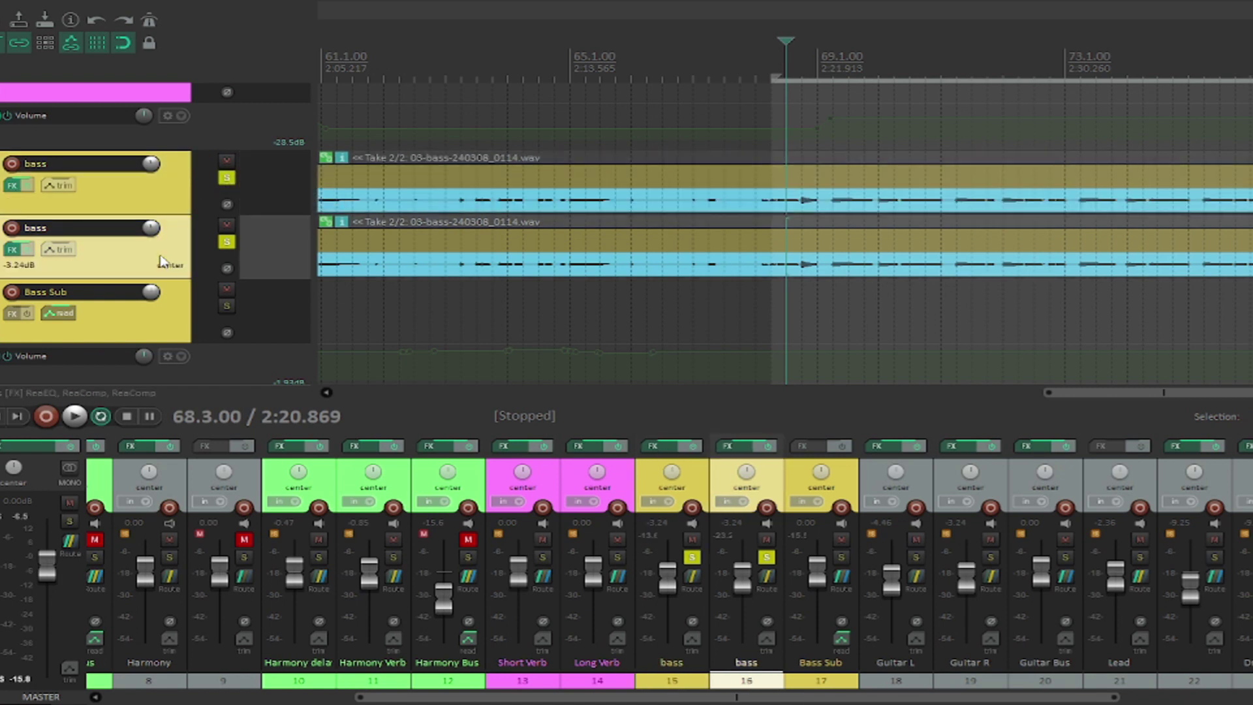
Unsolo tracks 16 and 15, then bring up the track options menu.
click(226, 242)
click(226, 178)
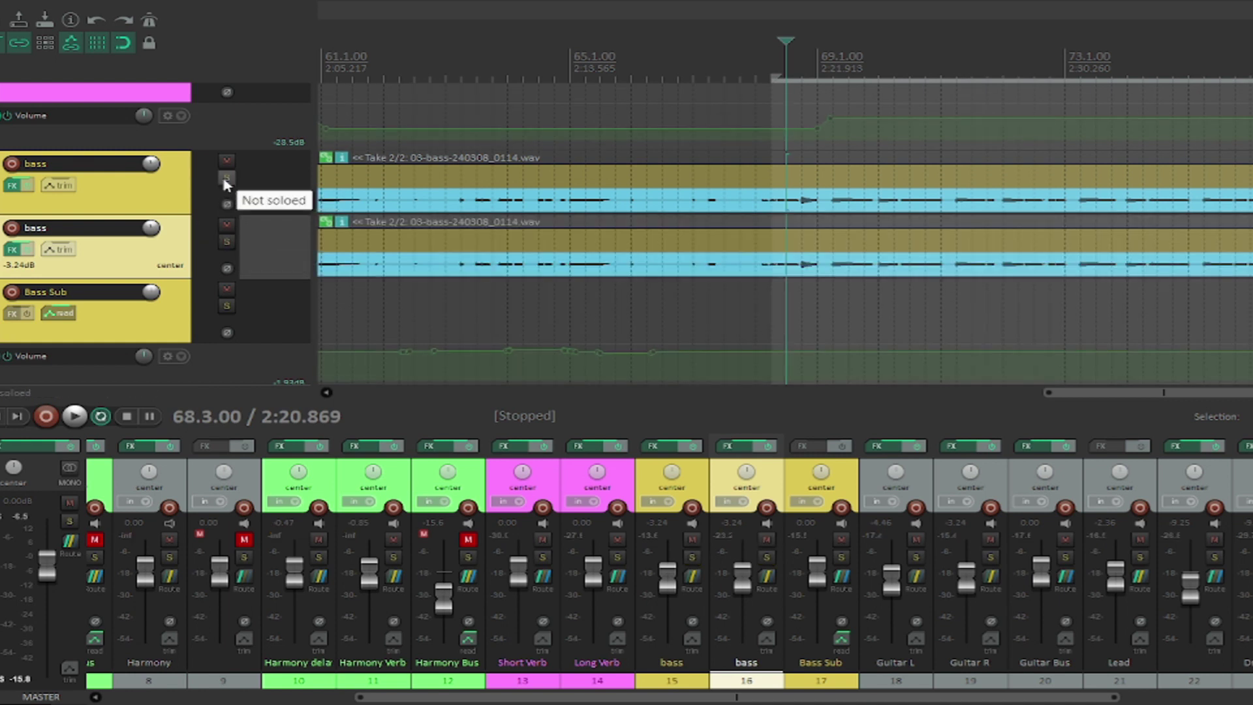
right_click(169, 255)
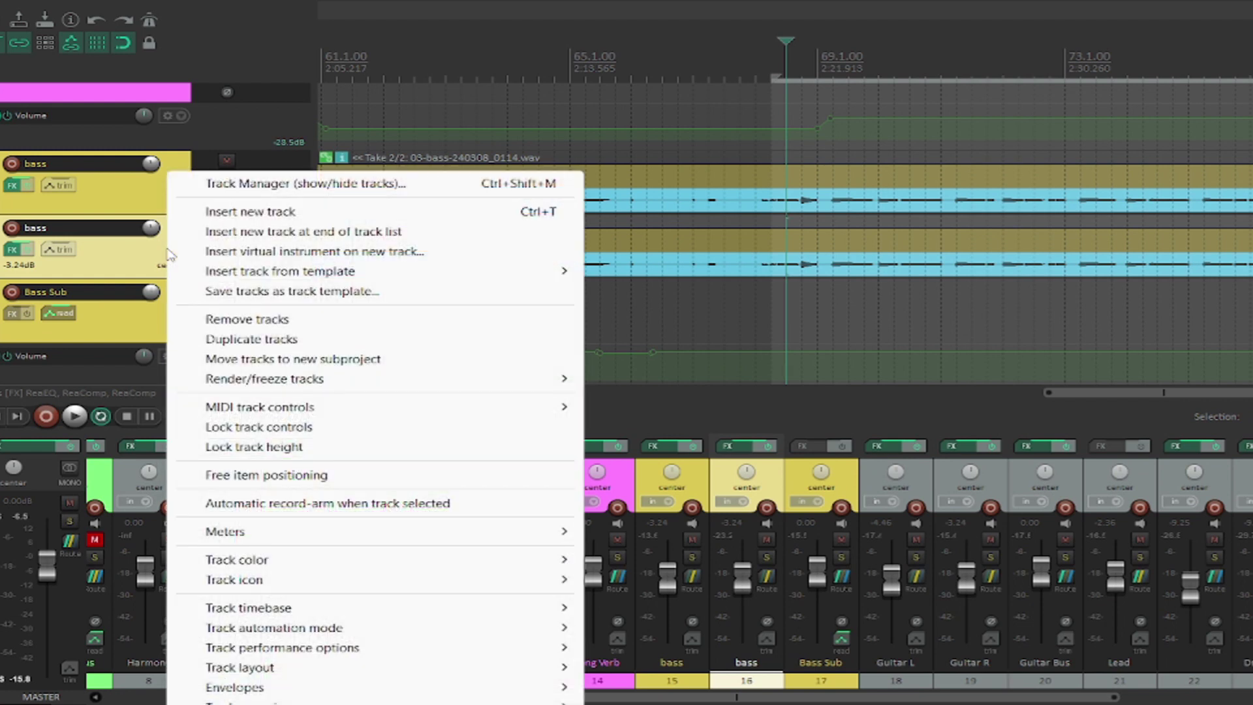
Duplicate track 16 into track 17 and check its ReaEQ plus two ReaComp chain.
click(313, 341)
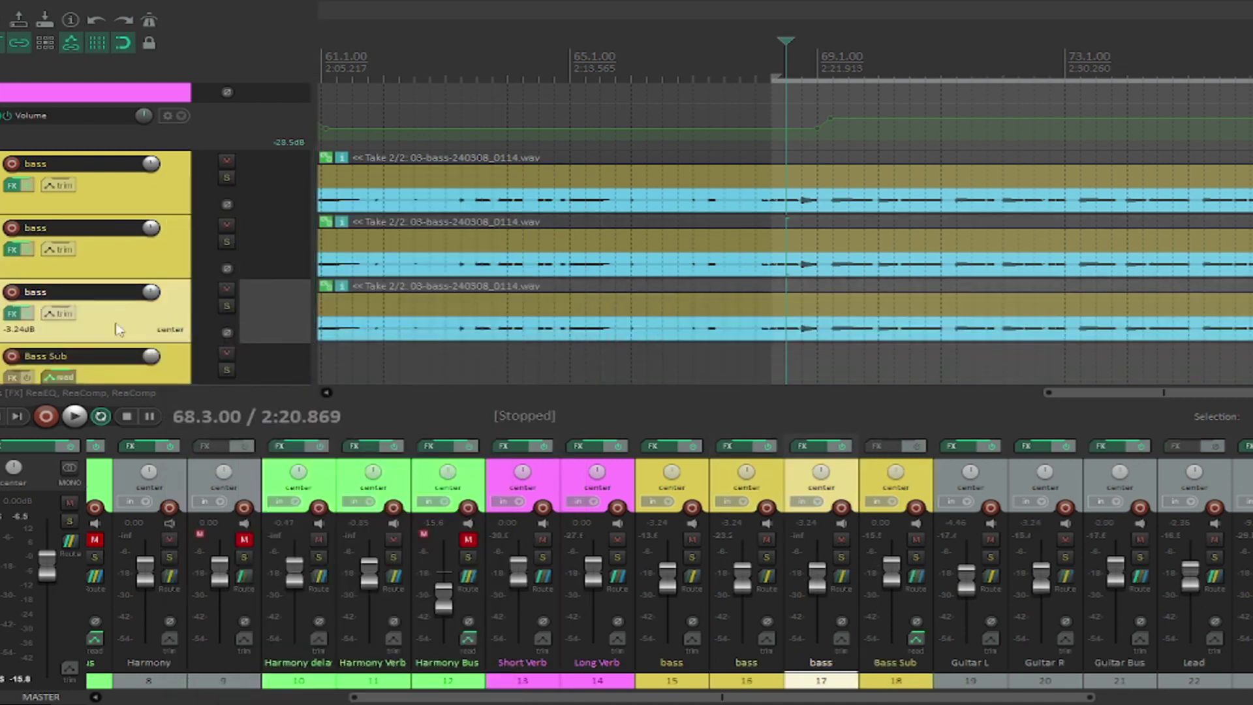
click(11, 314)
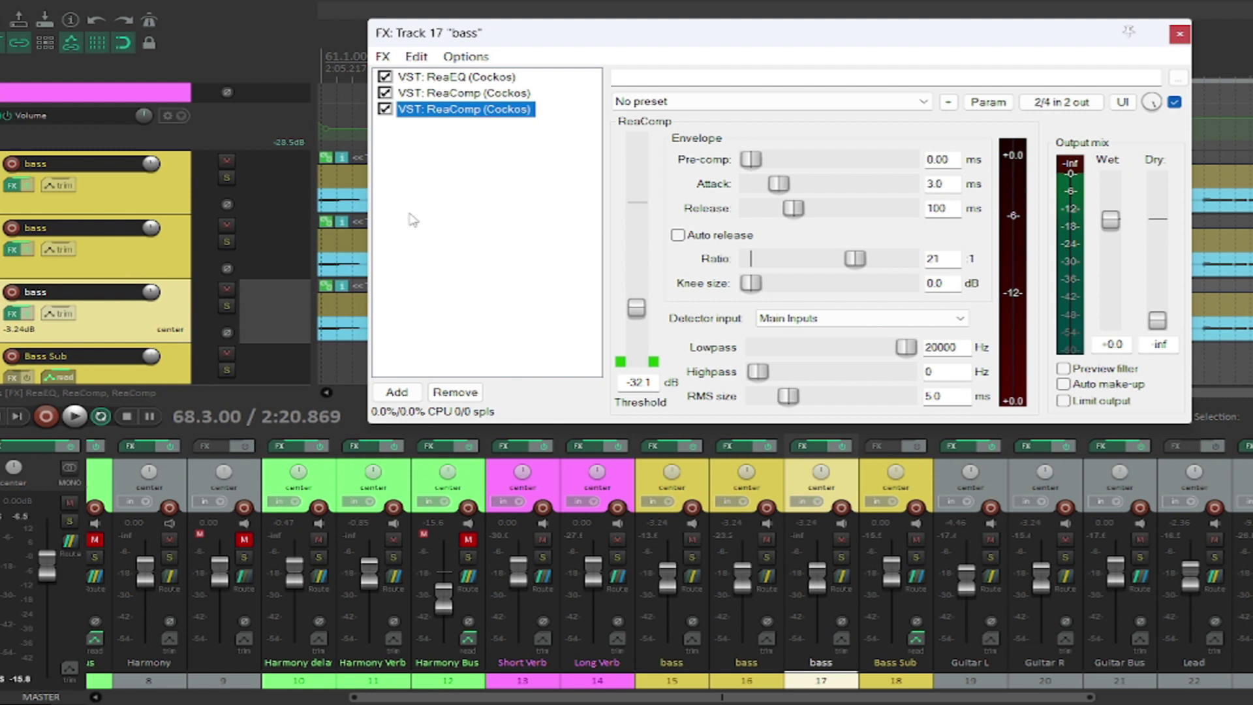
click(1180, 36)
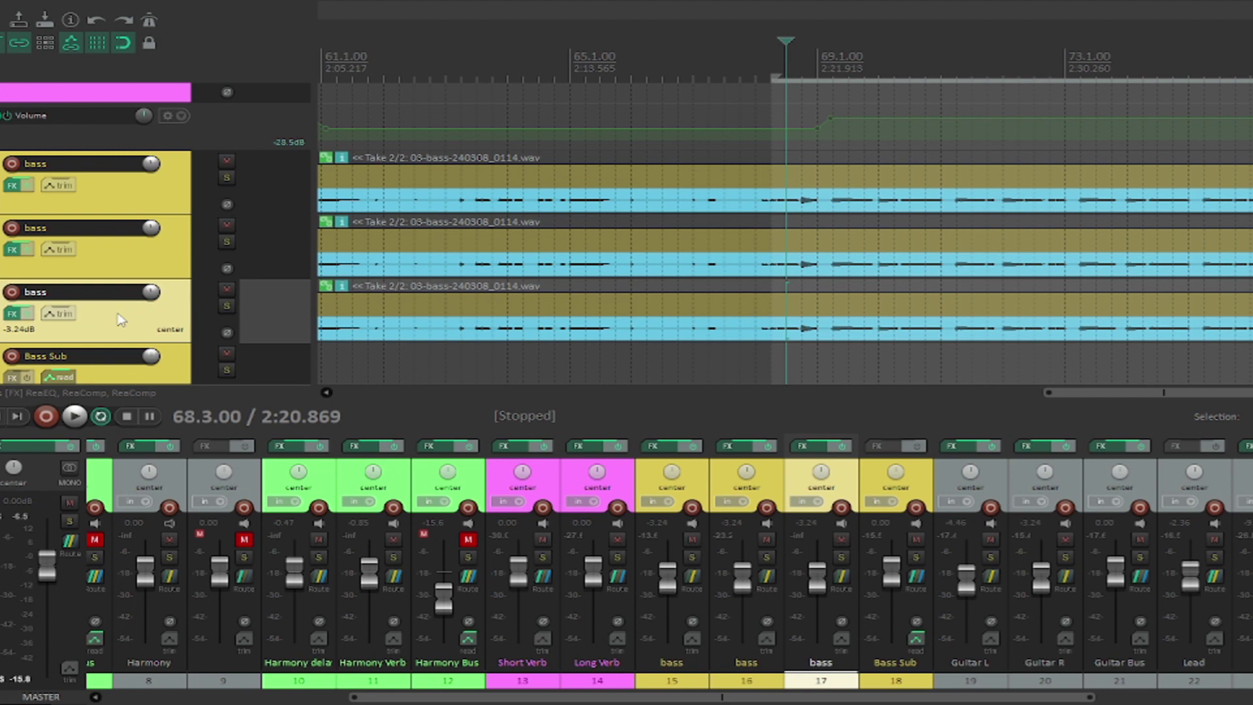
Add JS: Distortion to the end of track 17's effect chain.
click(13, 314)
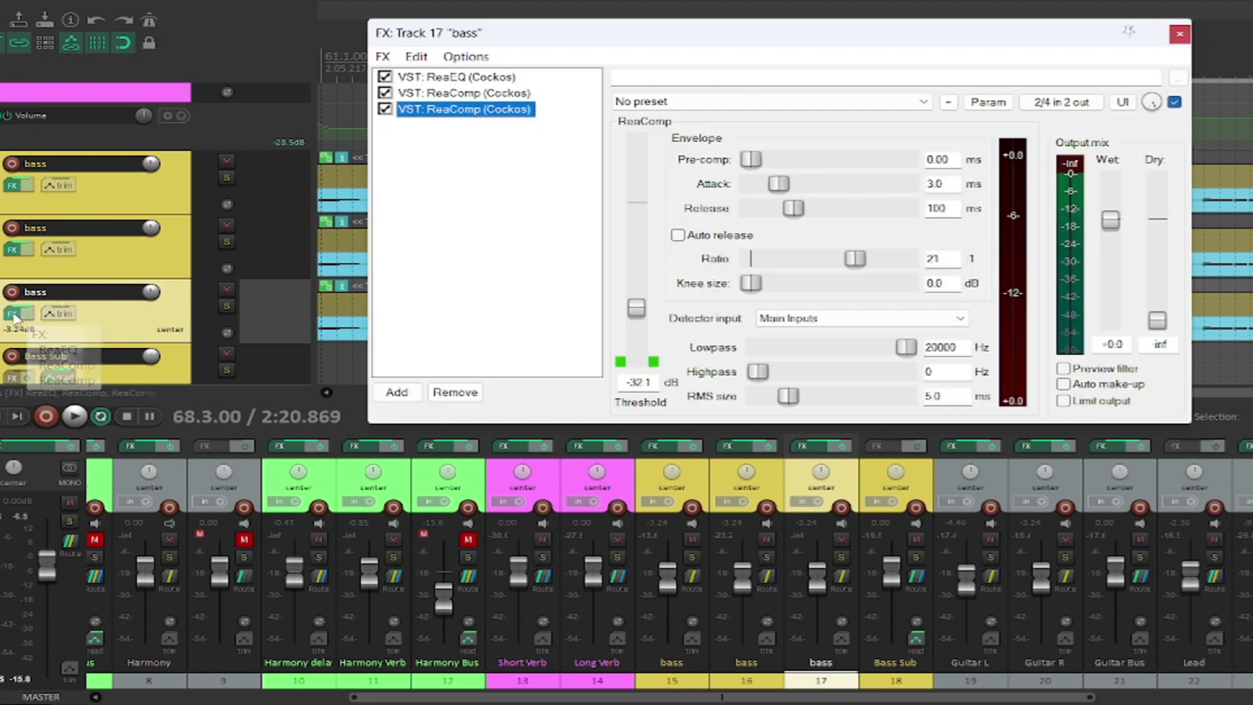
double_click(483, 201)
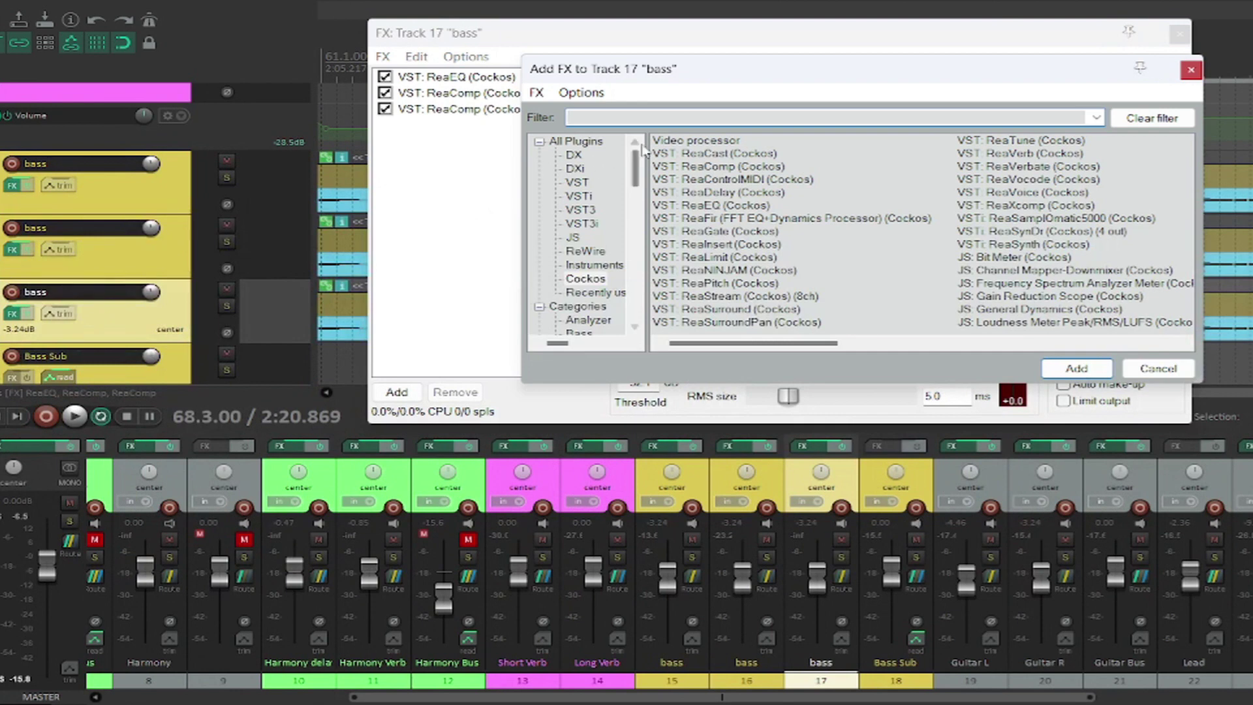
click(575, 141)
click(664, 116)
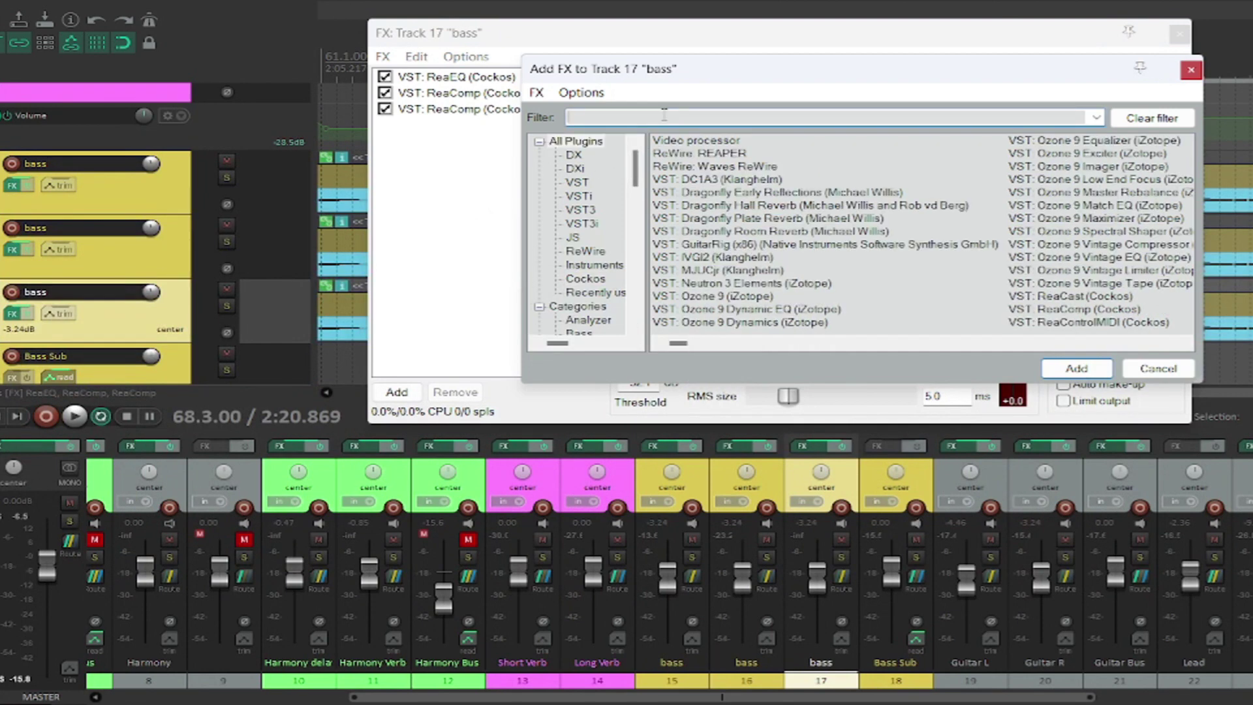
text(dist)
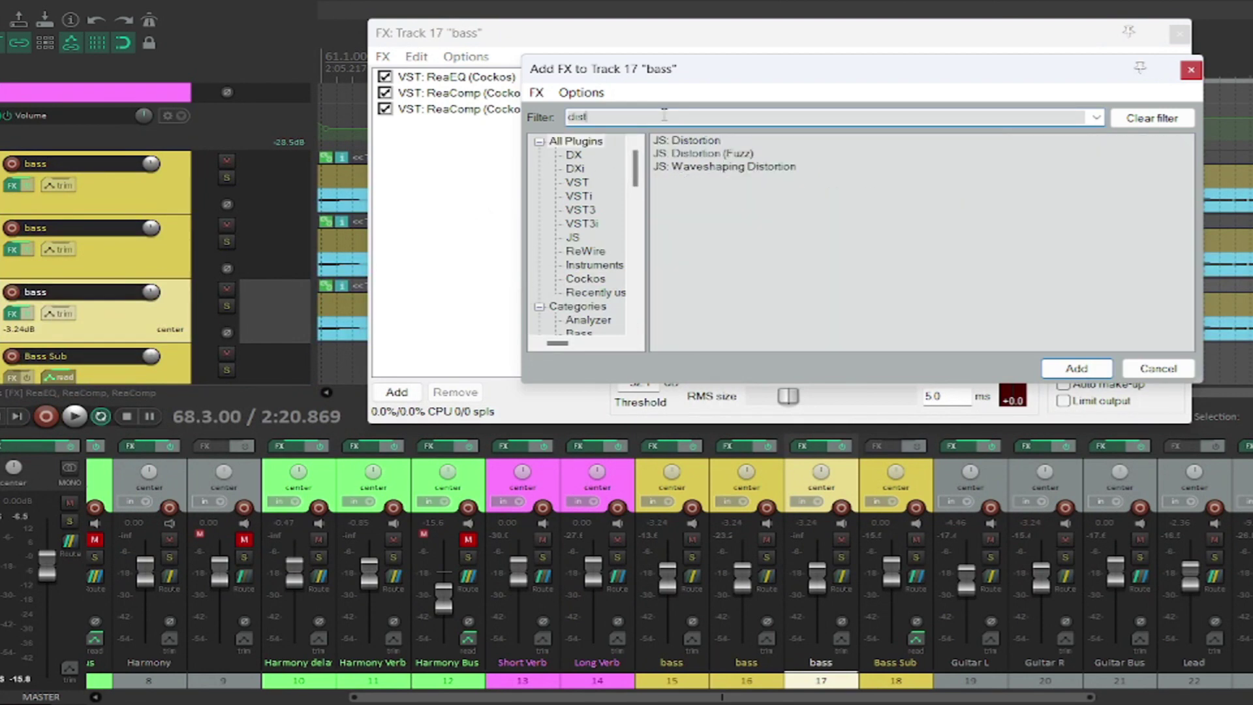
double_click(715, 141)
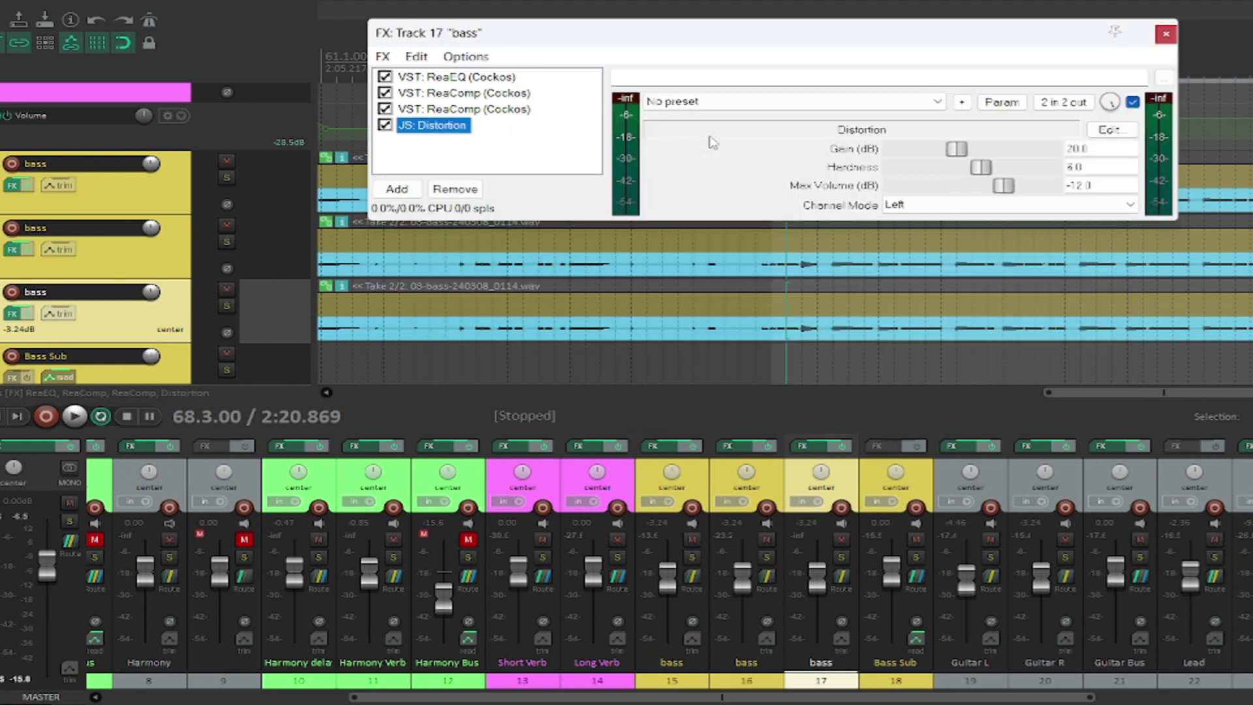
Set the distortion to Stereo mode with 30 dB gain and close the FX window.
click(1006, 207)
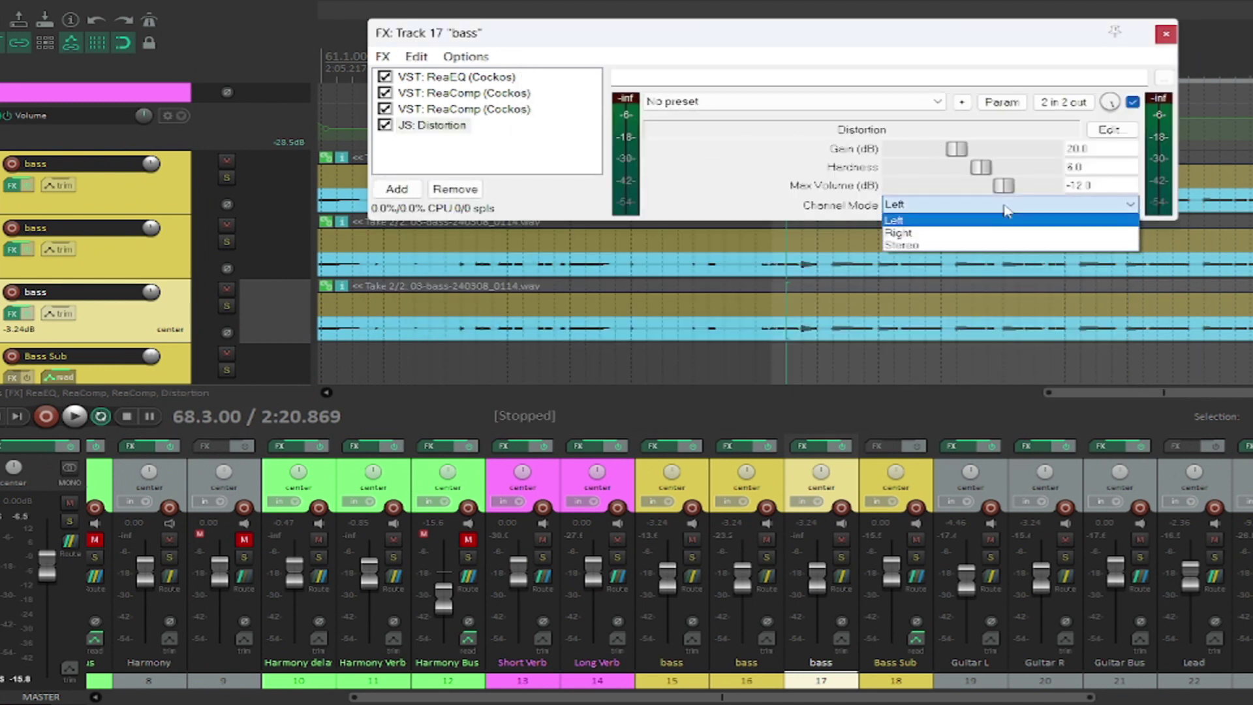
click(1016, 247)
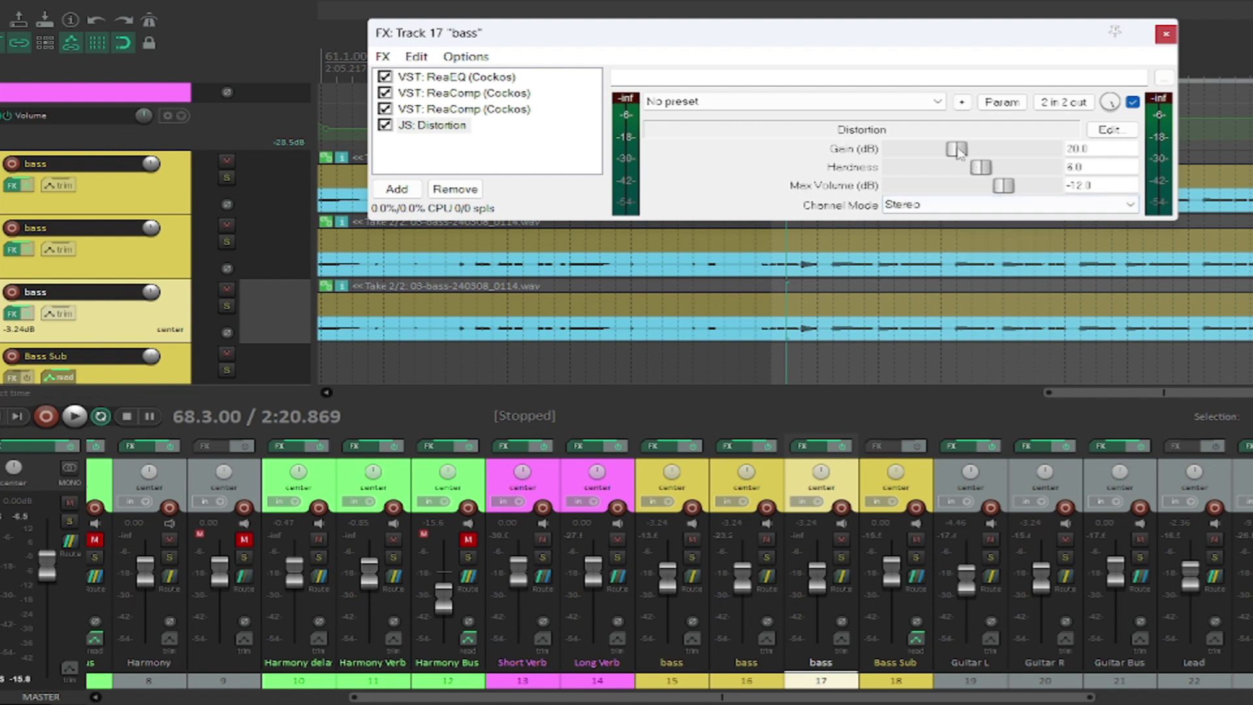
drag(957, 149, 991, 152)
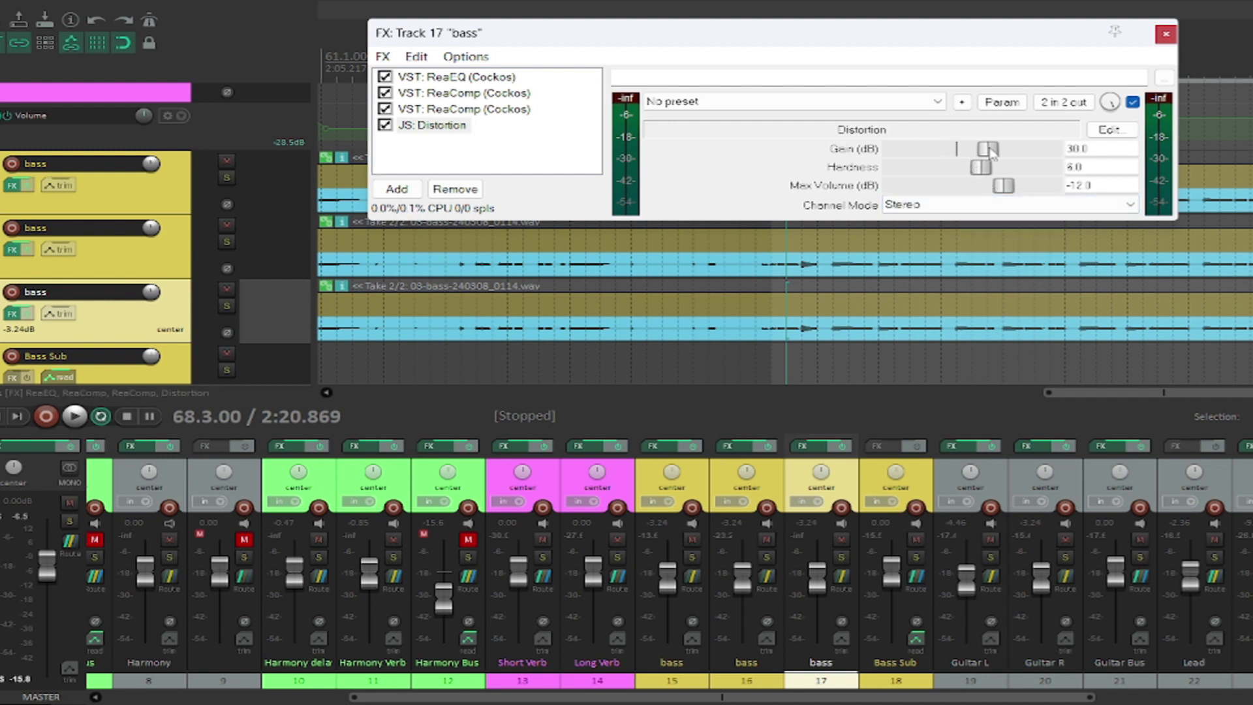
click(1166, 34)
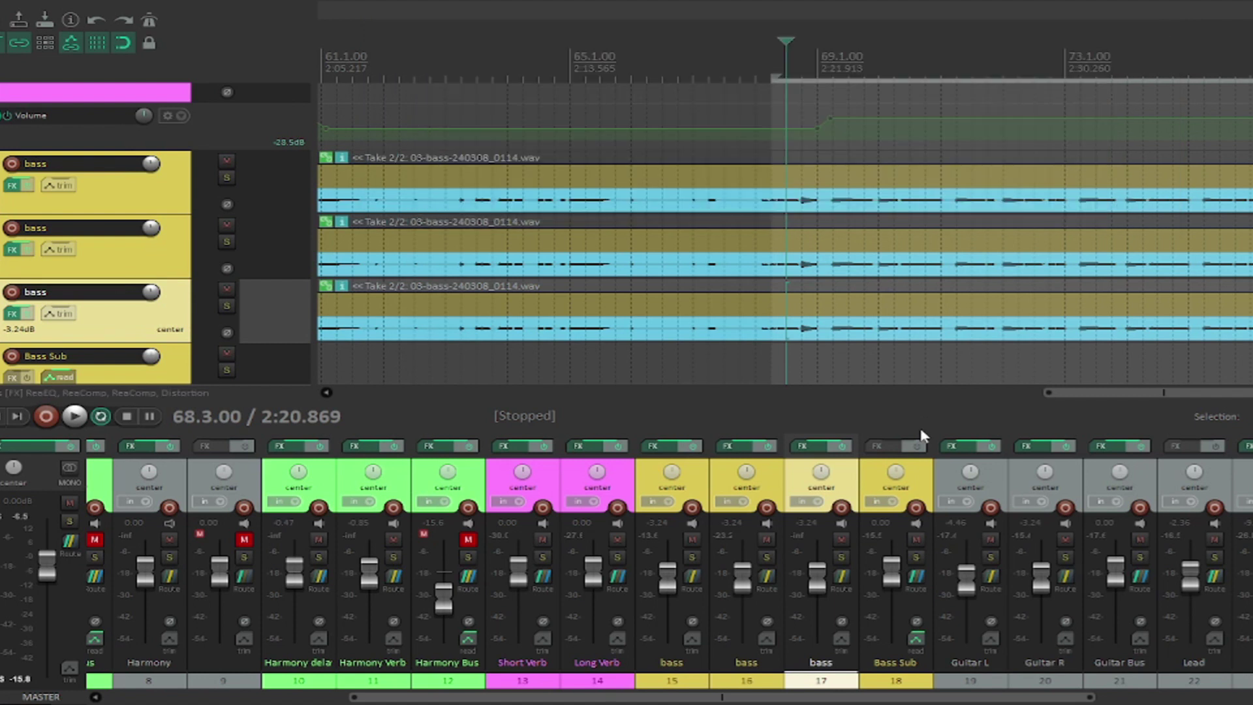
Audition track 17's distorted bass solo, set its fader to -14.8 dB, then unsolo it.
click(842, 556)
drag(817, 575, 817, 607)
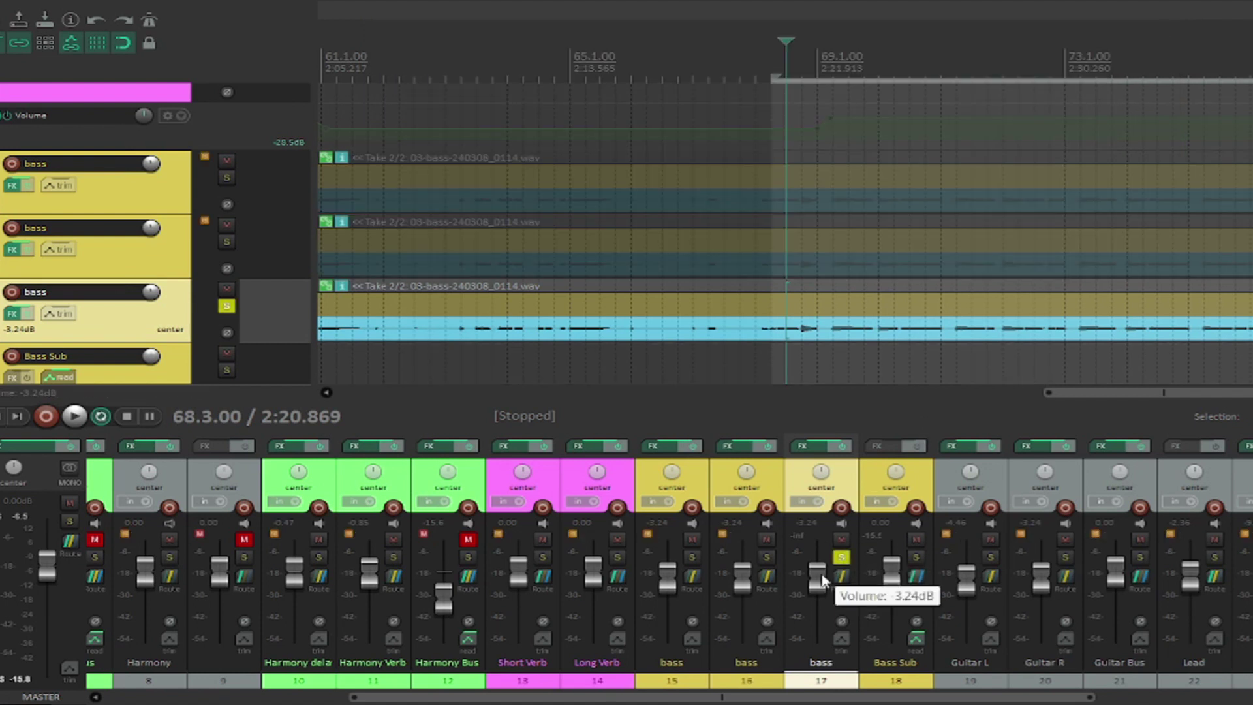
key(space)
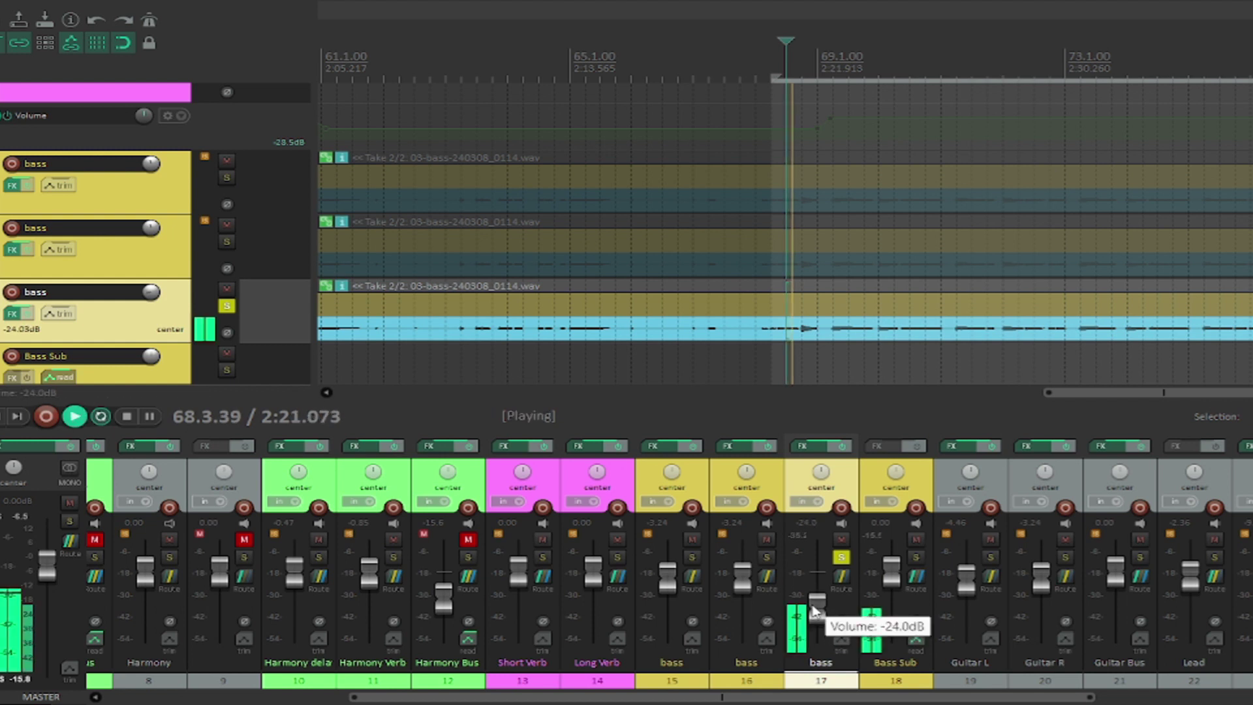
drag(815, 610, 817, 601)
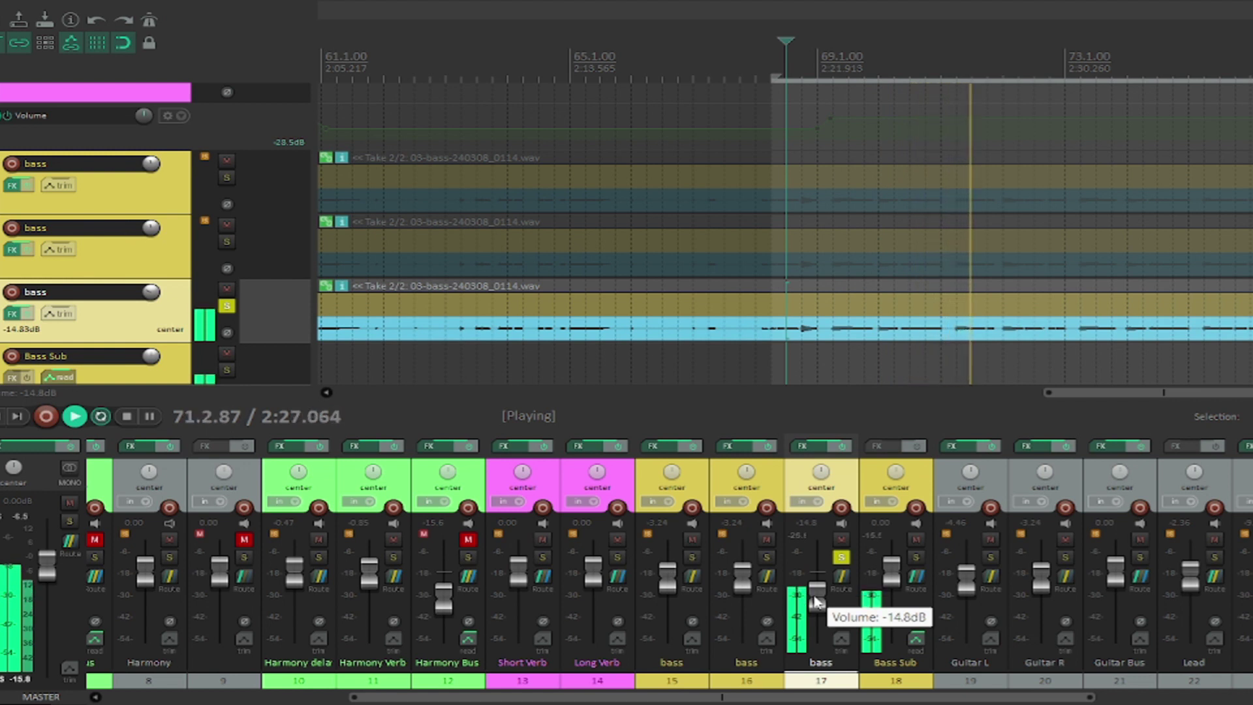
key(space)
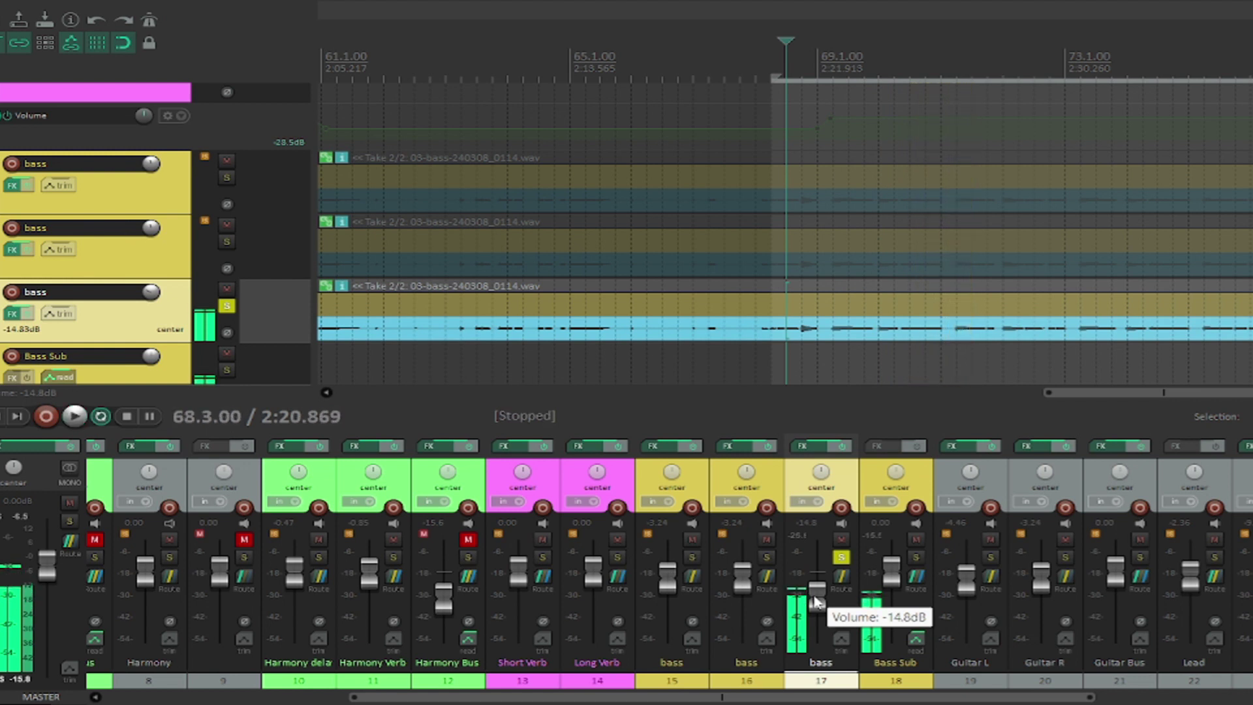
click(841, 559)
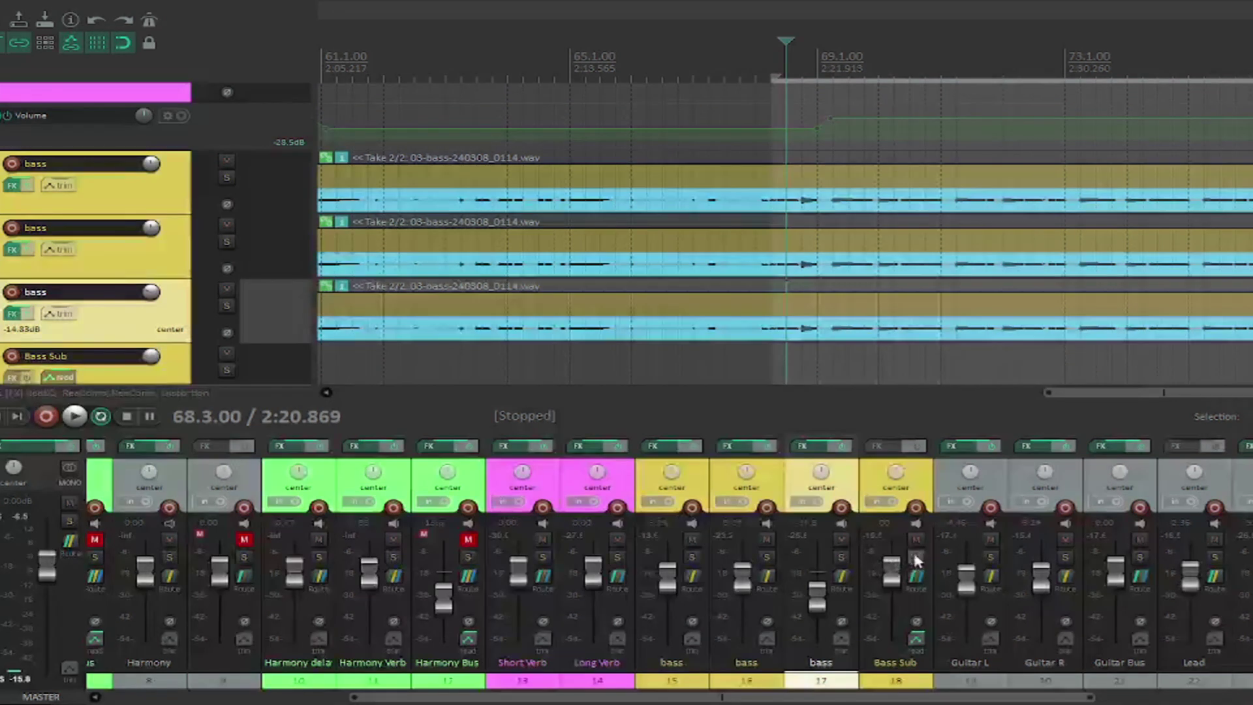
With Bass Sub soloed, lower track 17's distorted bass to about -28.8 dB during playback.
click(917, 558)
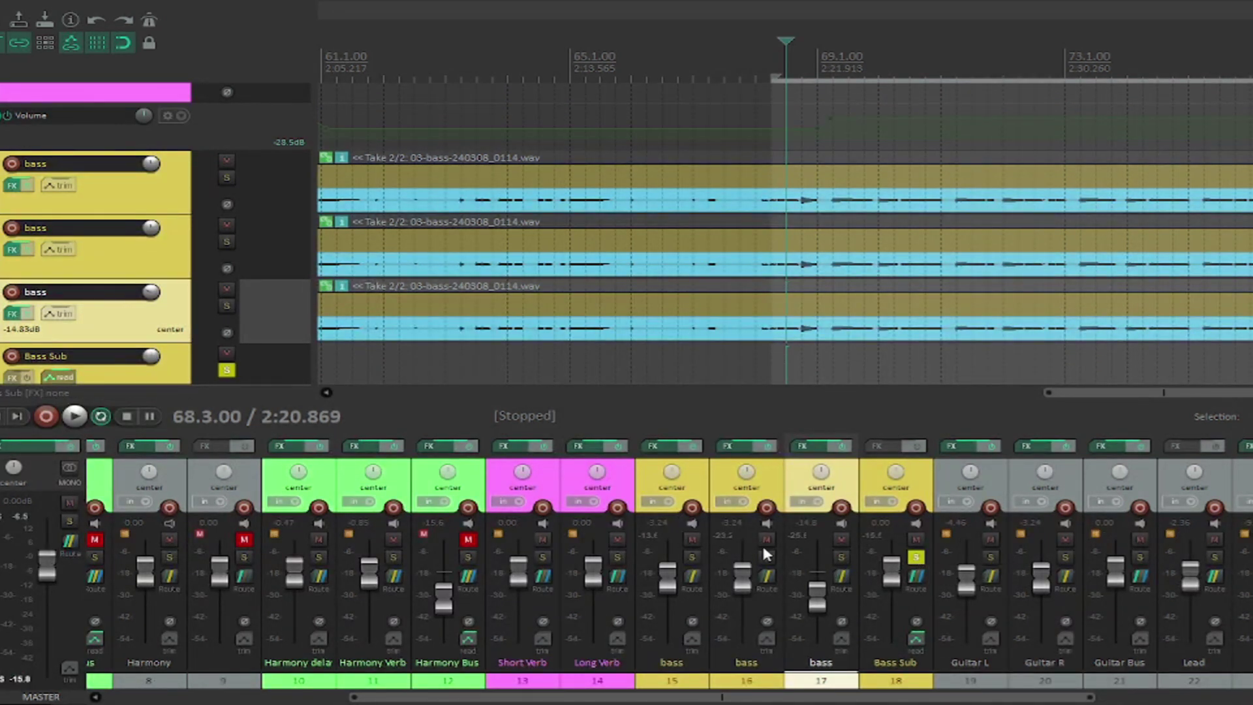
drag(818, 595, 819, 636)
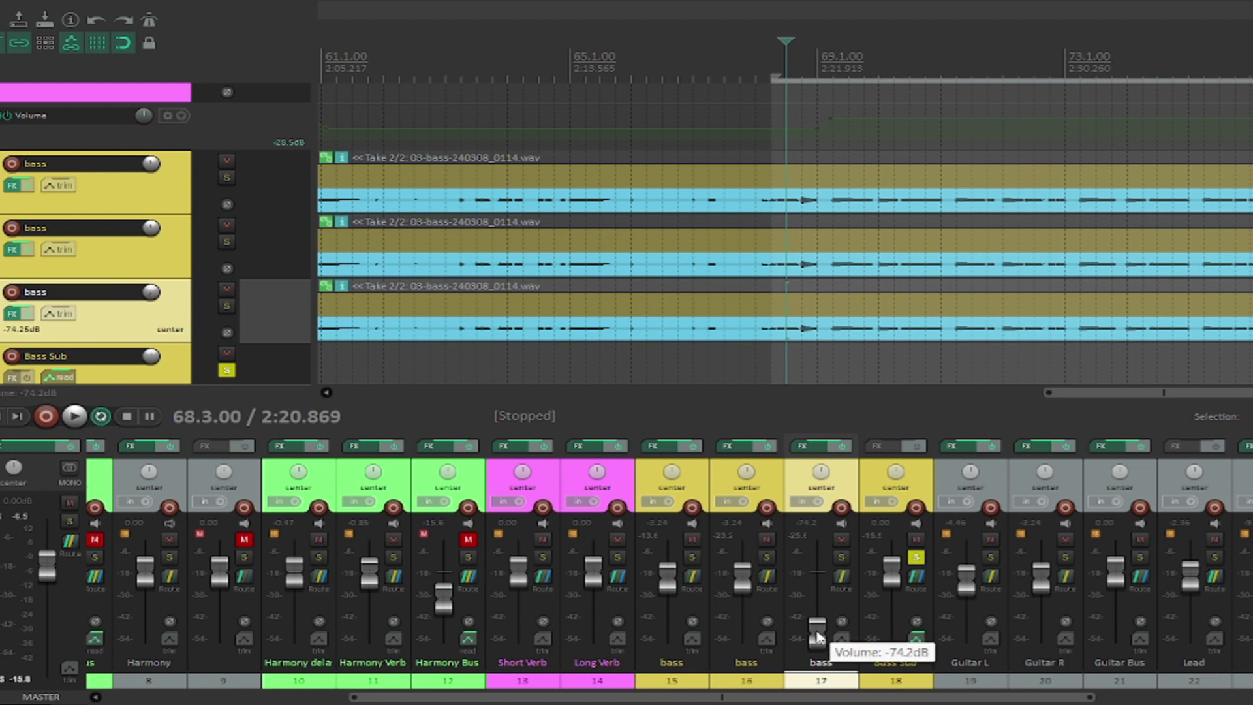
key(space)
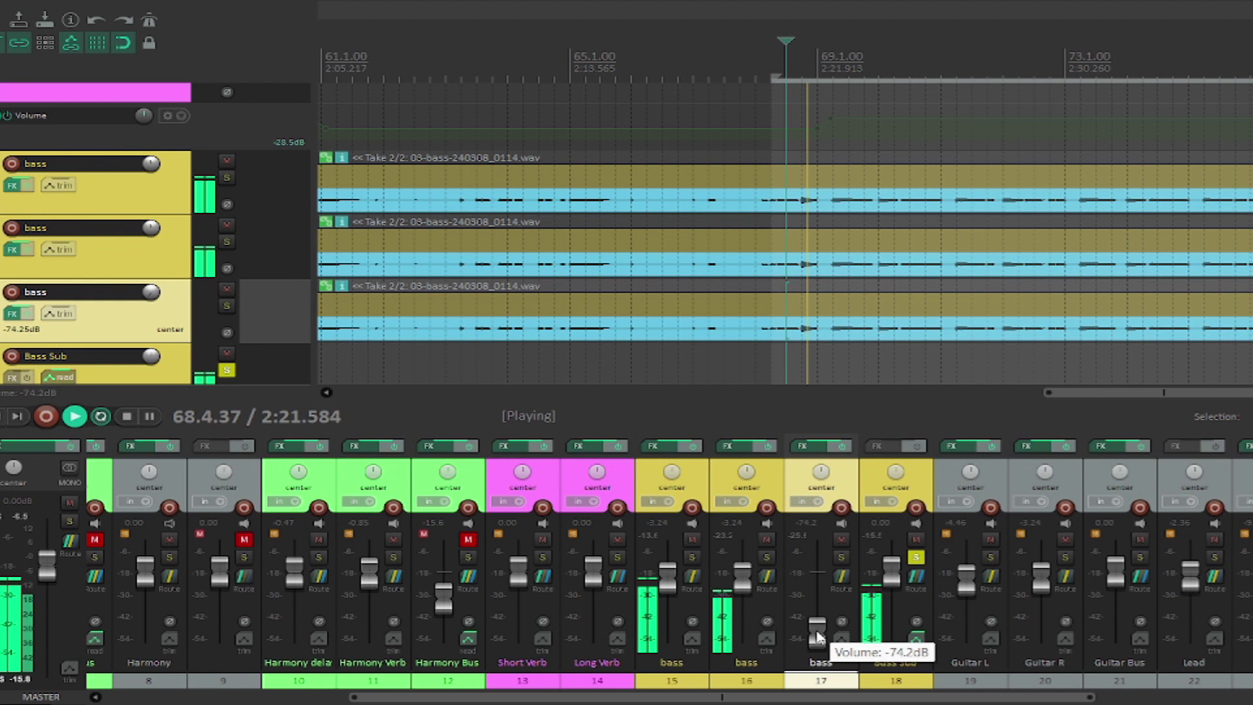
drag(817, 636, 814, 616)
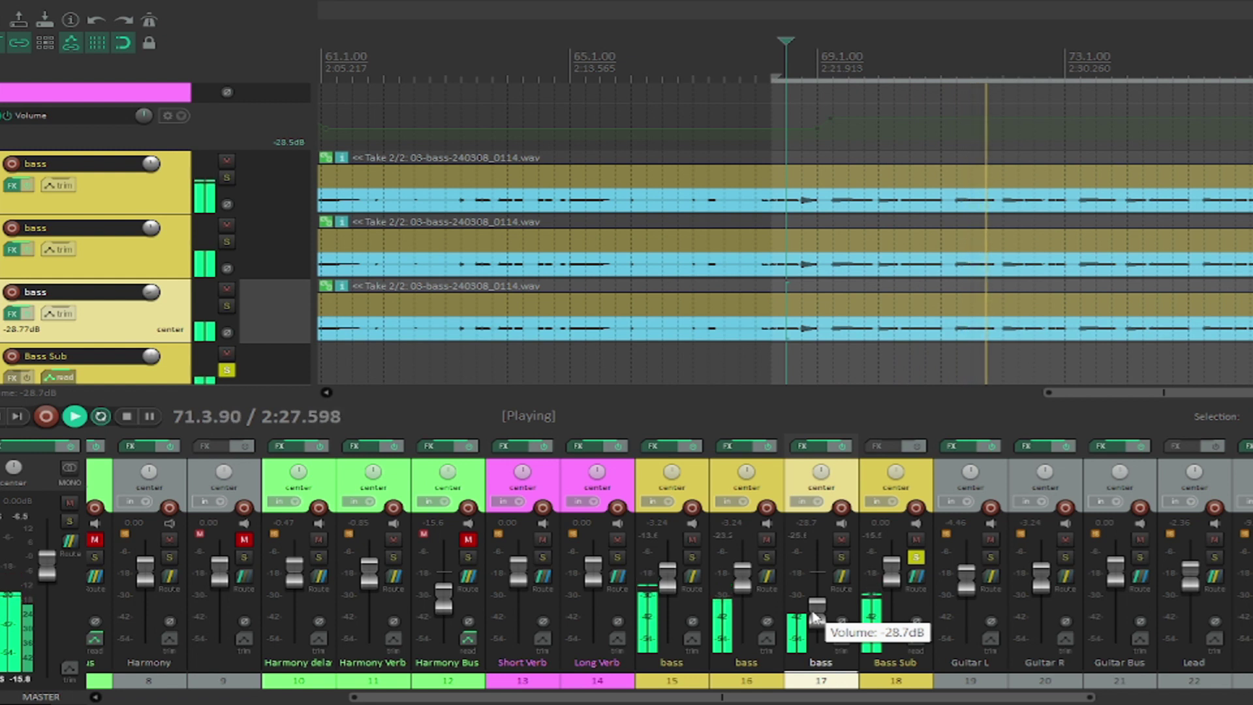
key(space)
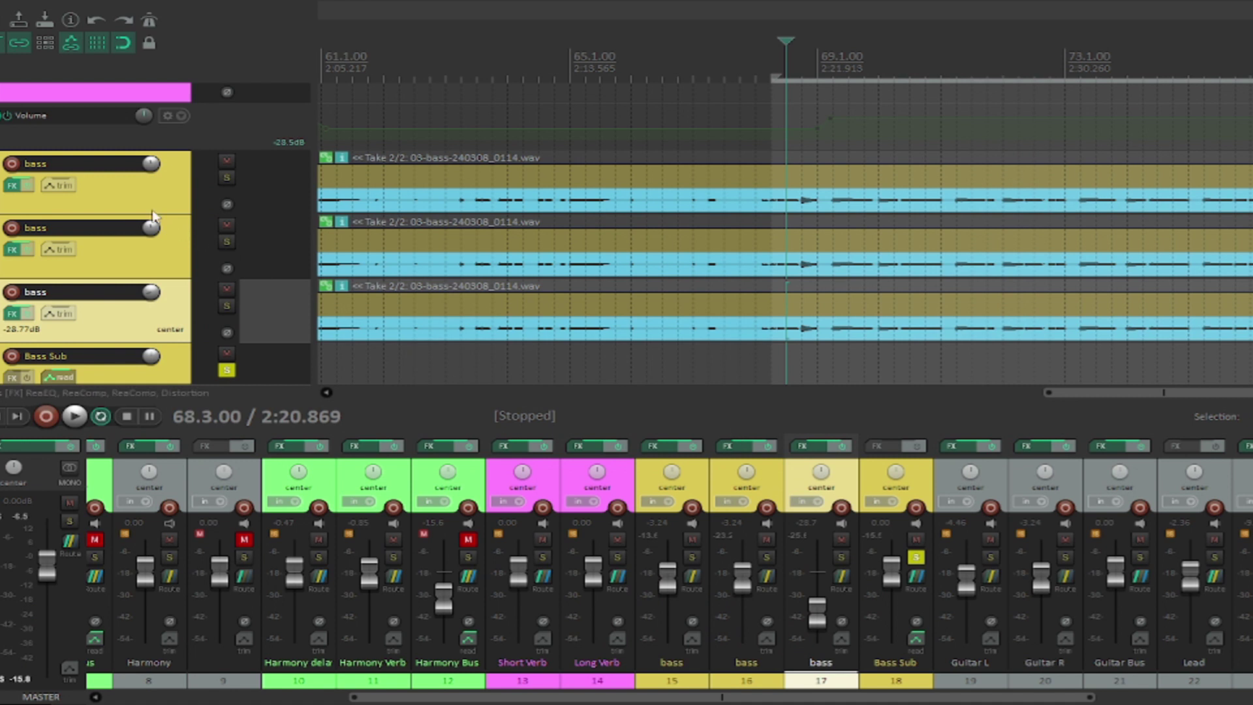
Compare the three bass tracks by selecting each twice, then unsolo Bass Sub and select its strip.
click(127, 191)
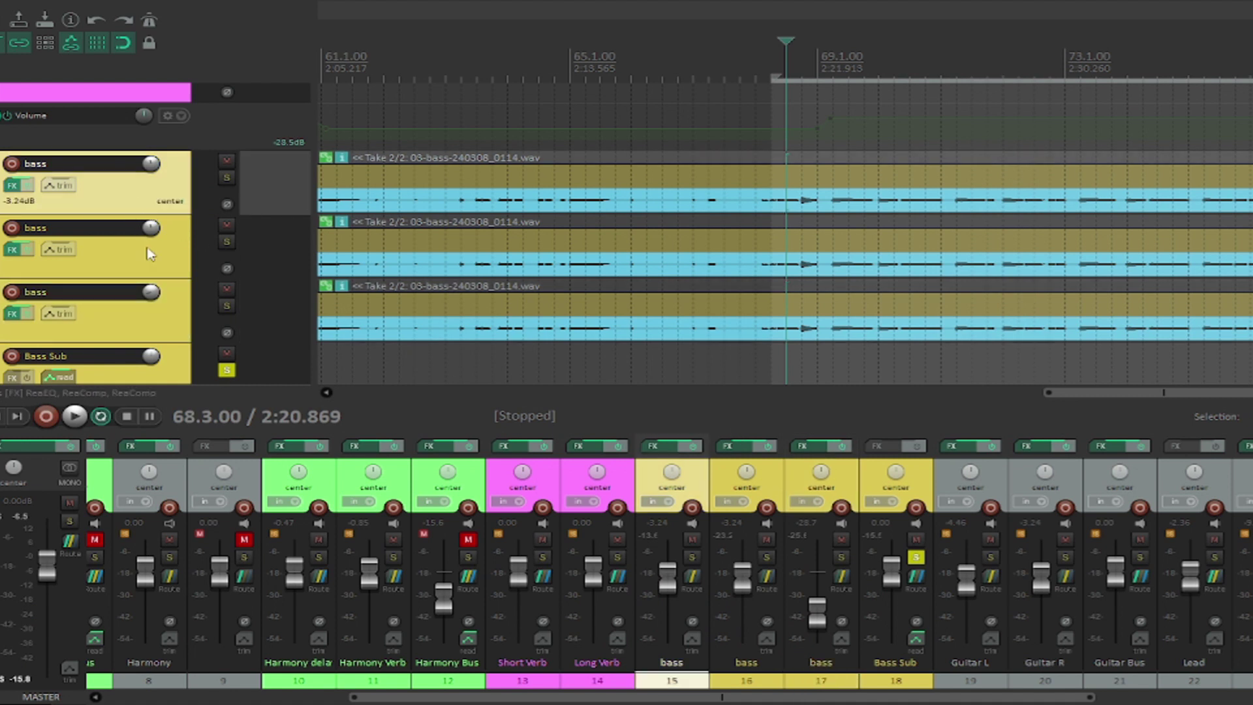
click(154, 264)
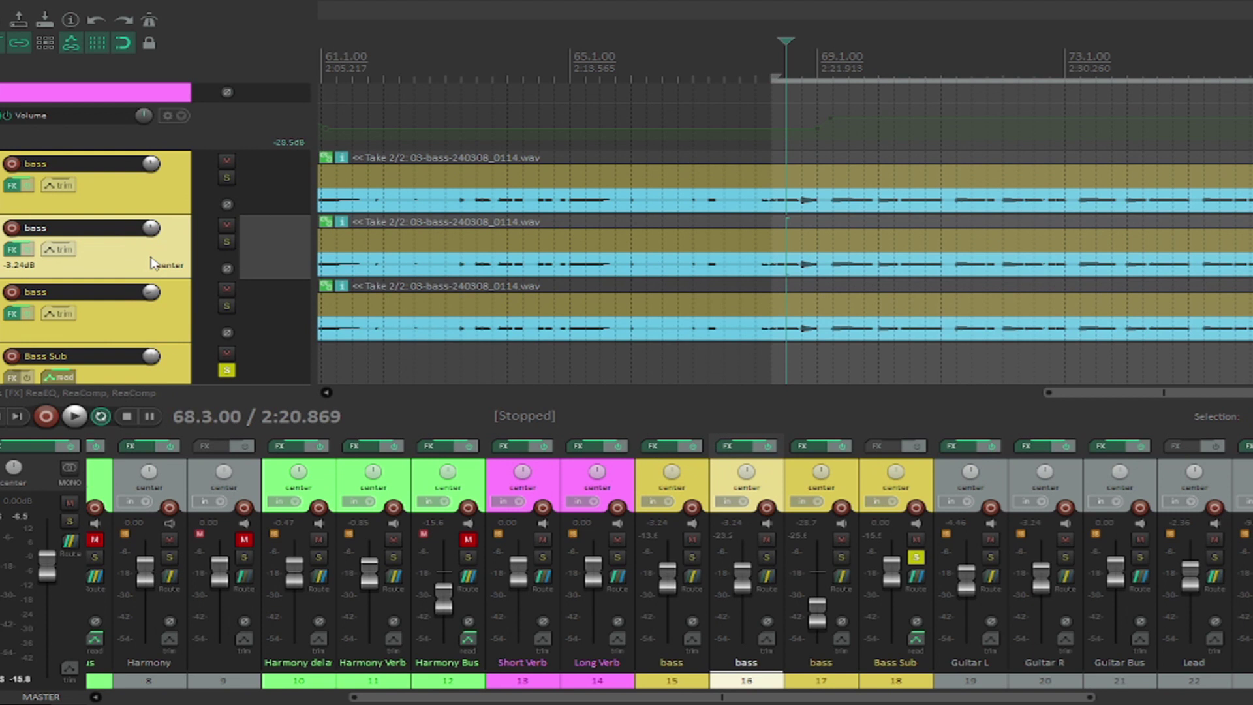
click(167, 326)
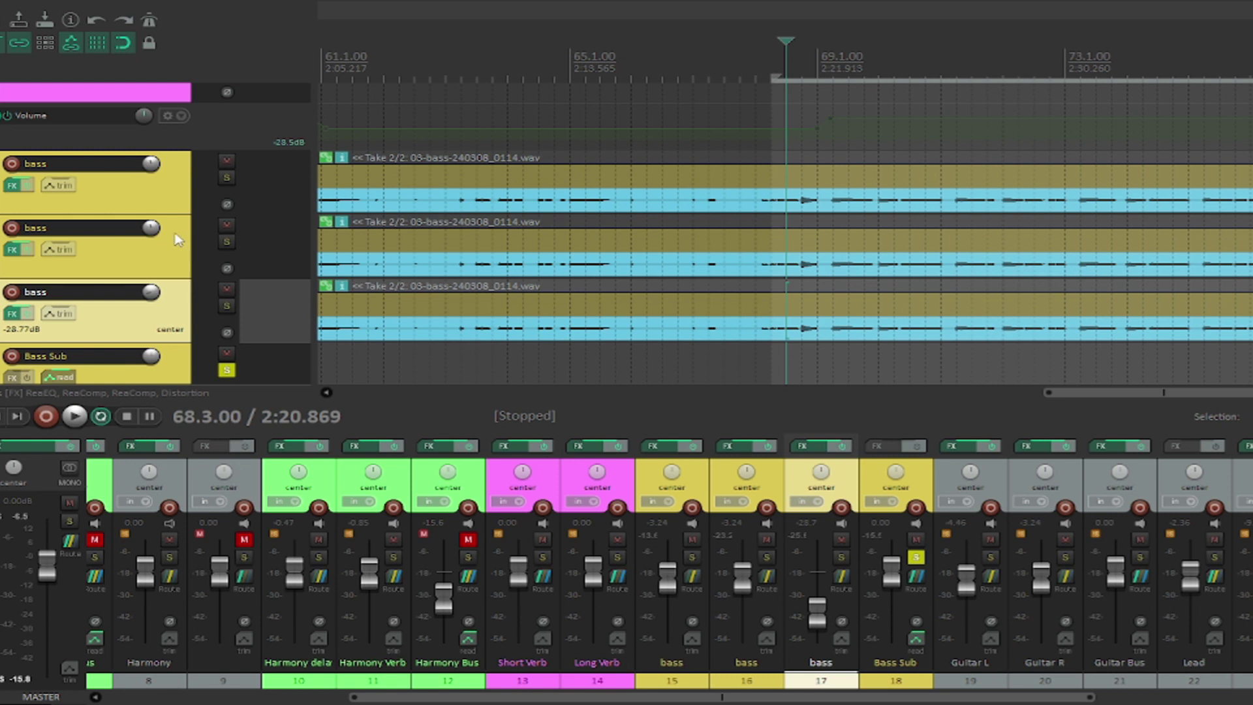
click(159, 200)
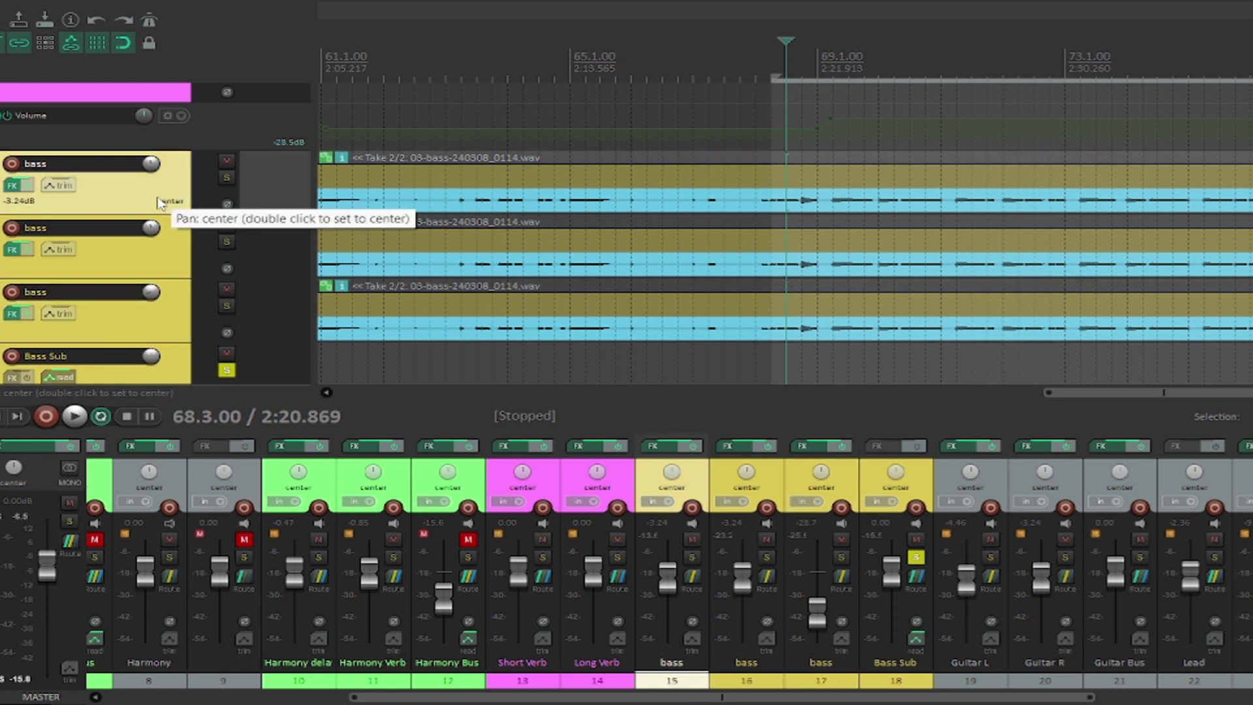
click(172, 243)
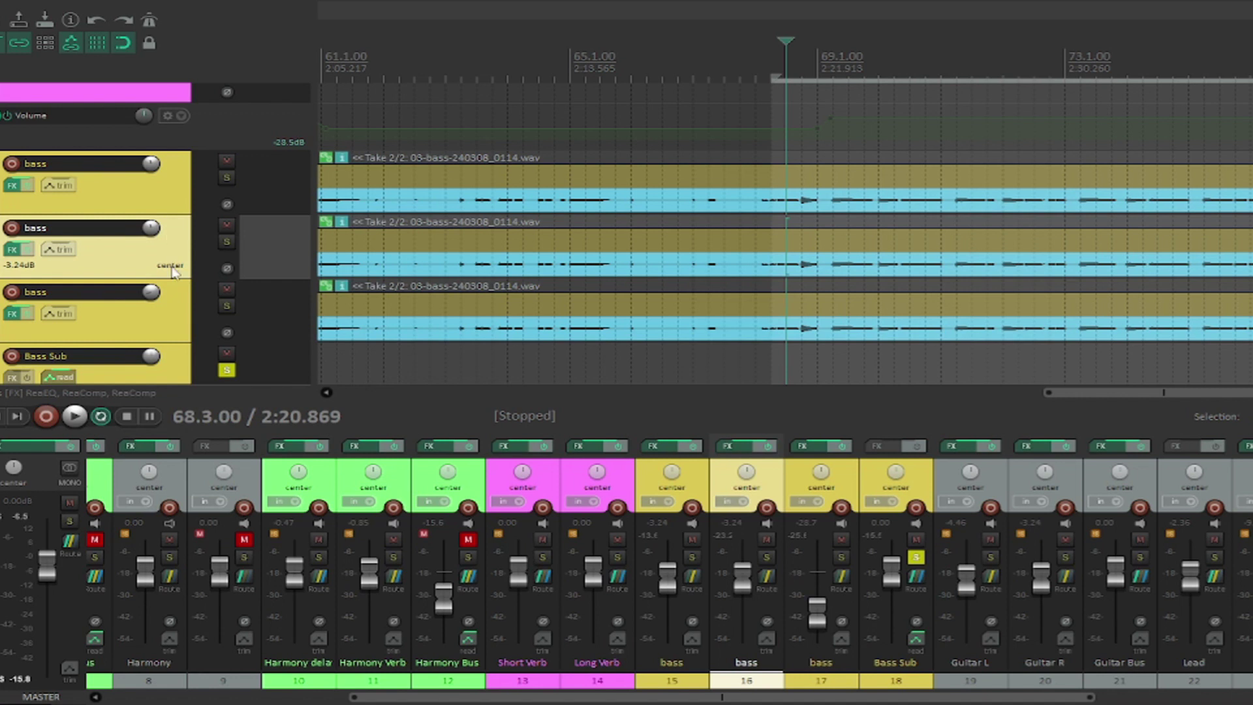
click(177, 310)
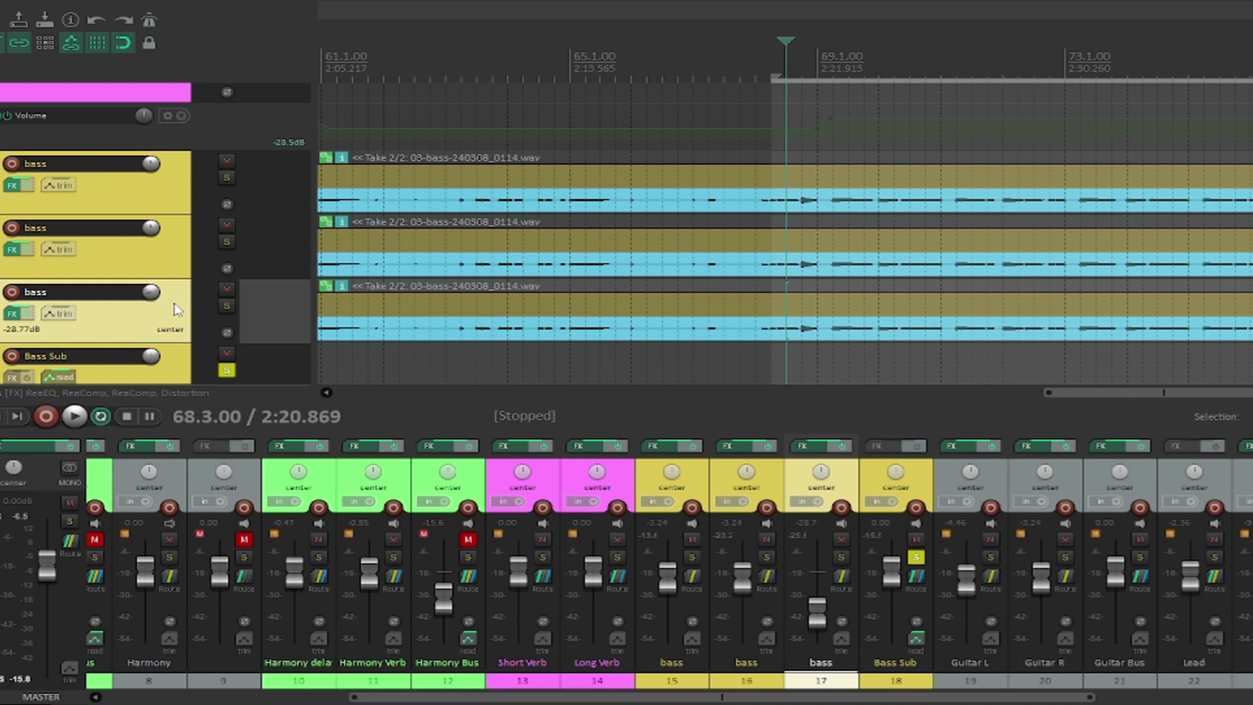
click(218, 370)
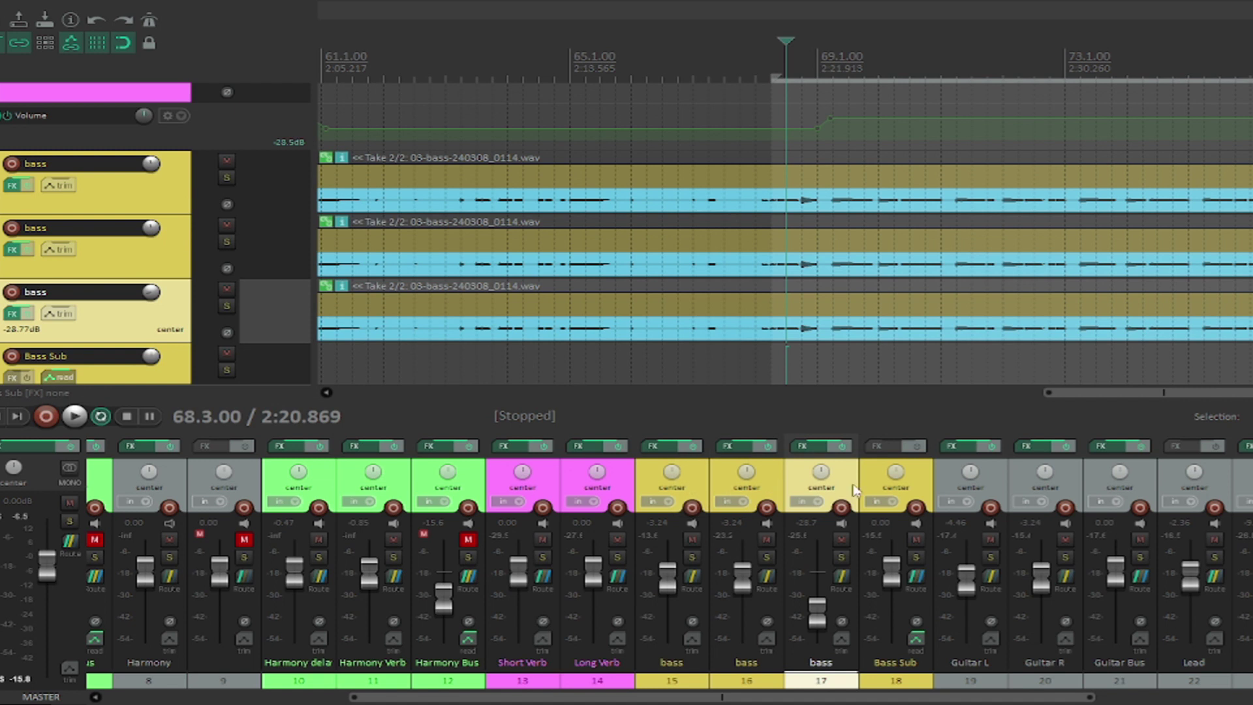
click(885, 490)
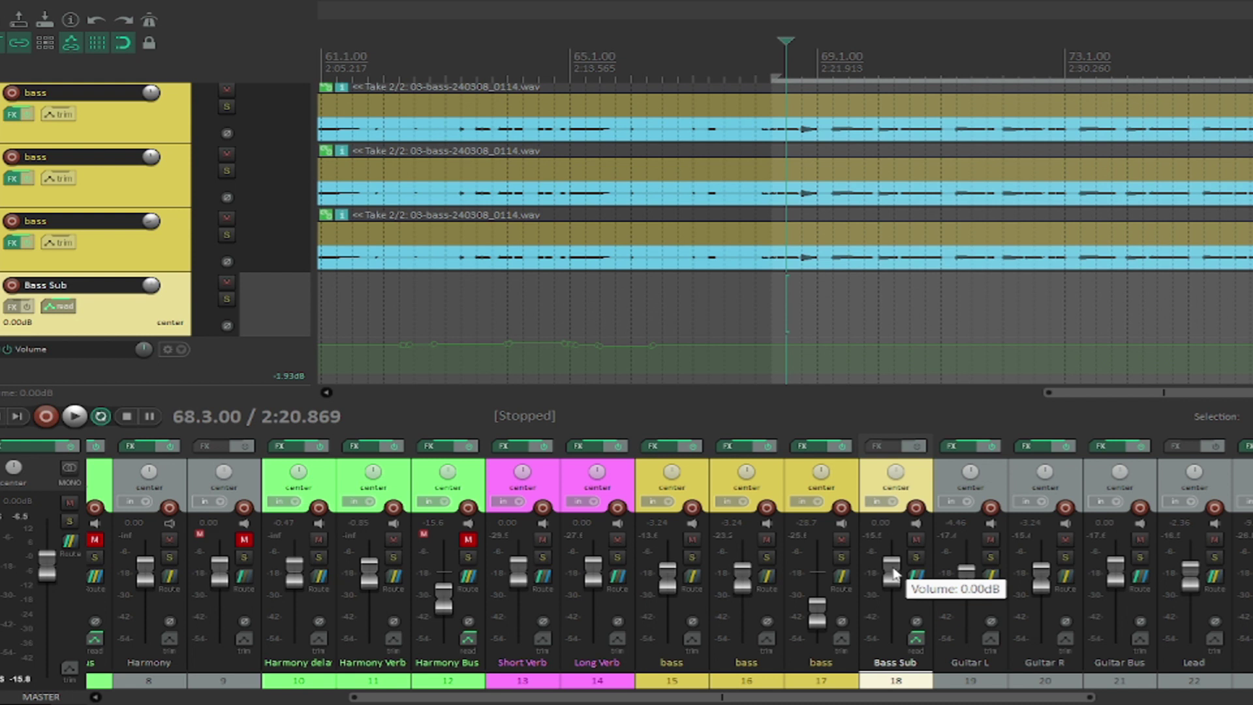
While the mix plays, raise the Bass Sub fader from 0 dB to +2.61 dB.
key(space)
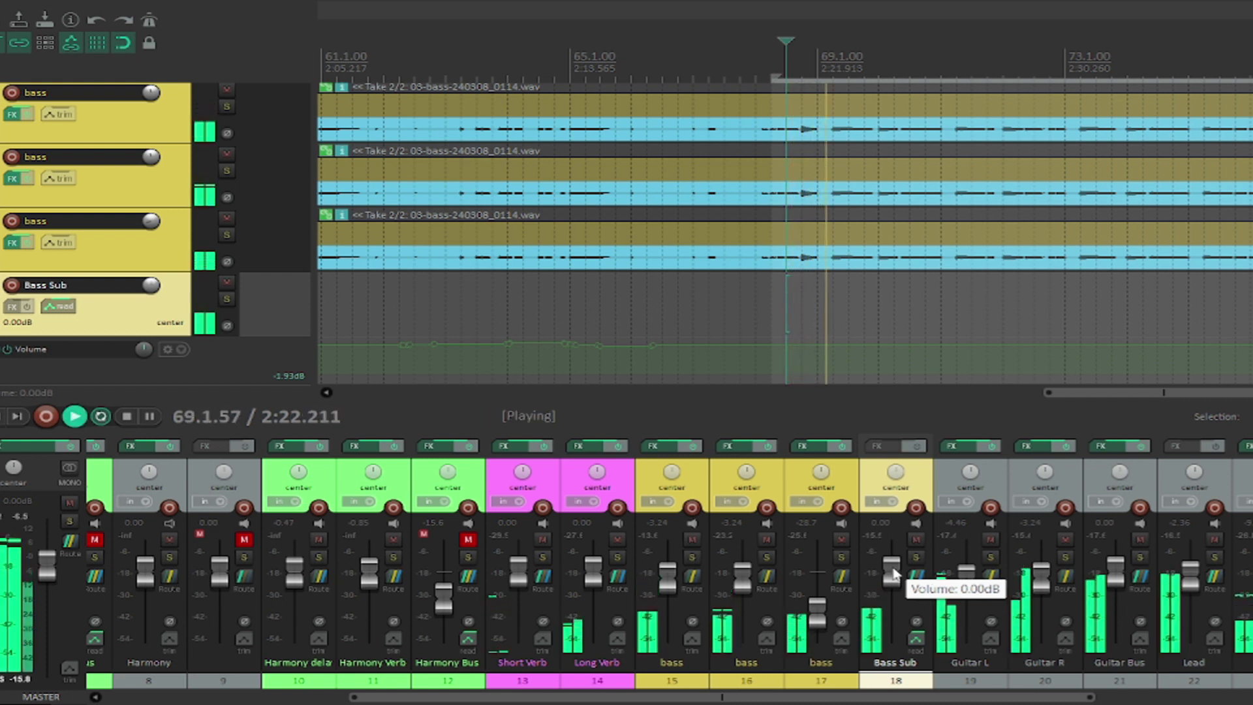
scroll(894, 573, up, 3)
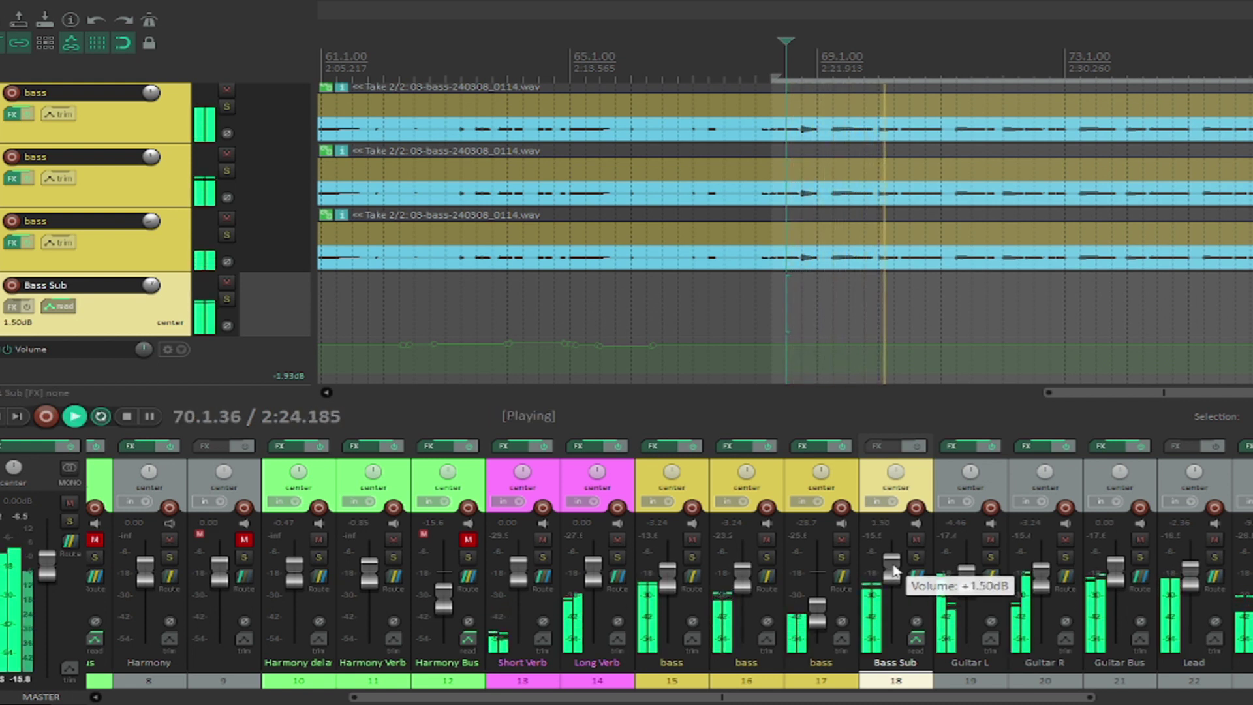
scroll(894, 572, up, 2)
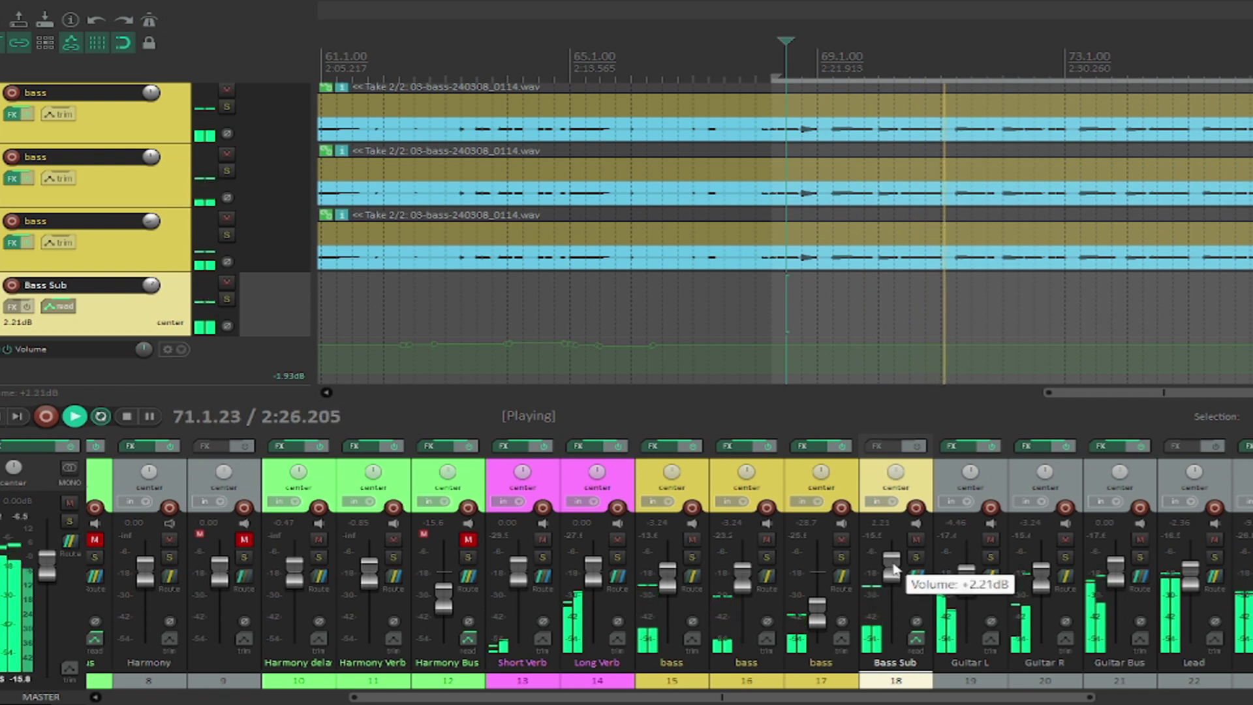
scroll(894, 572, up, 1)
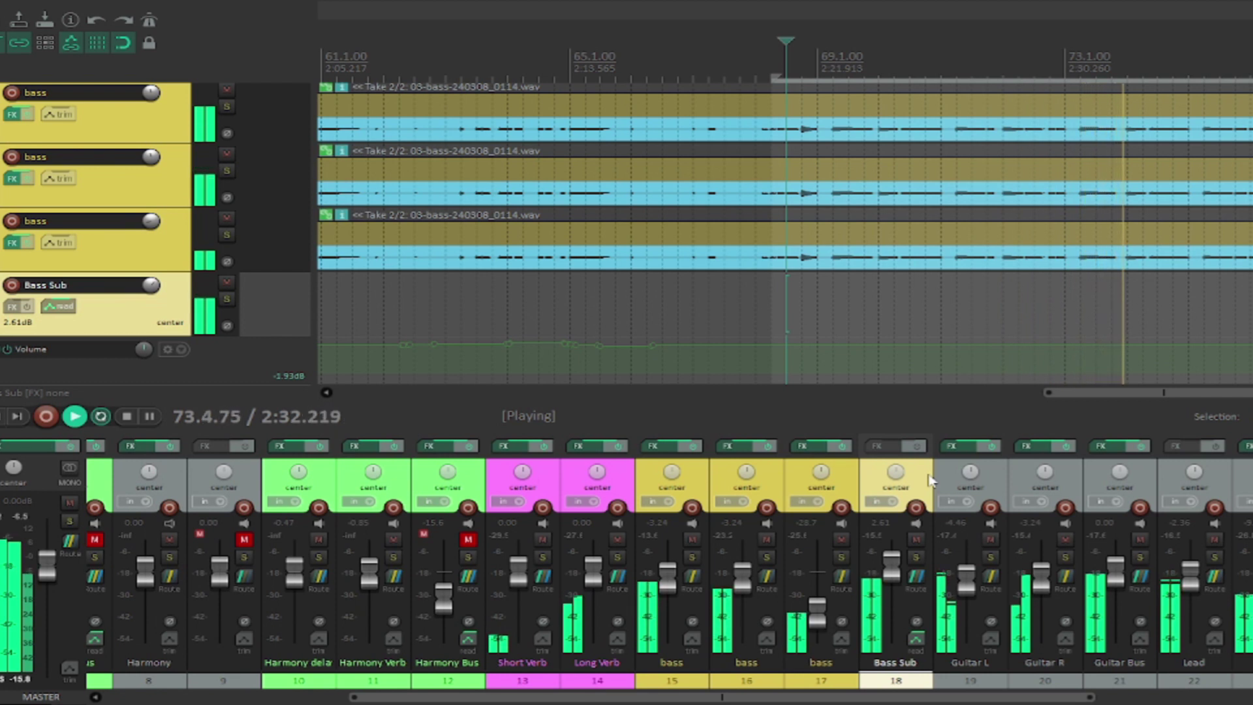
key(space)
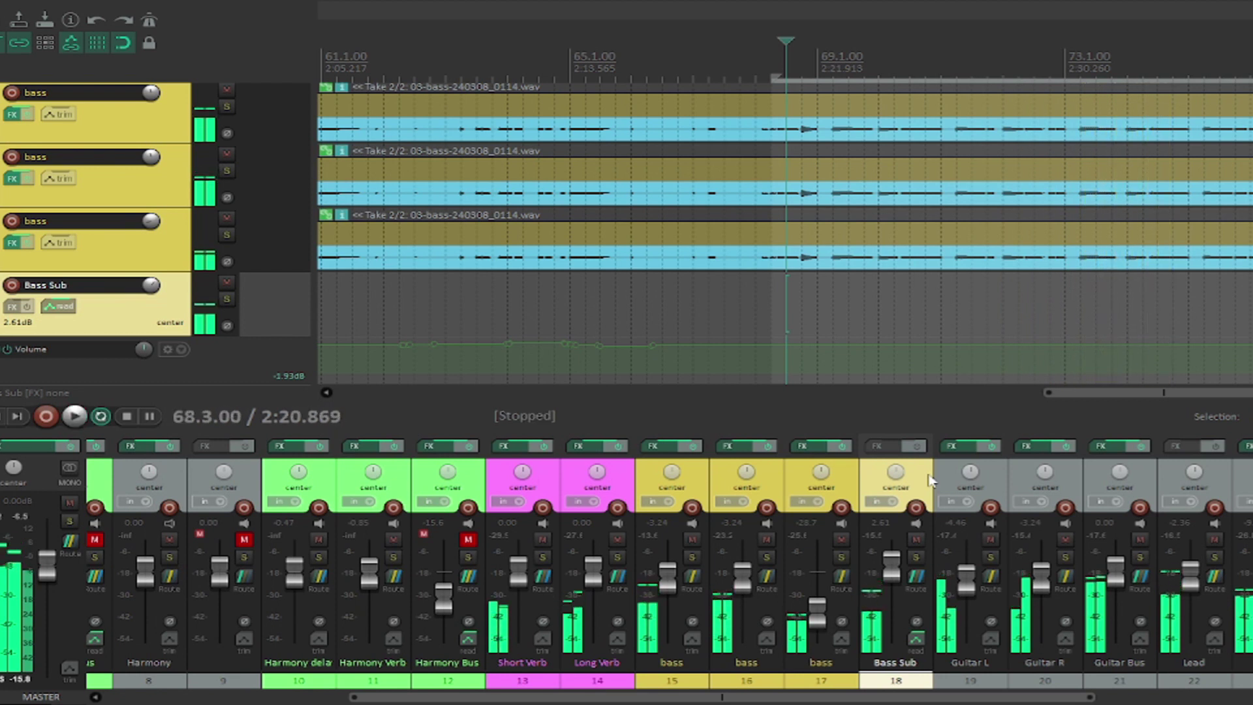